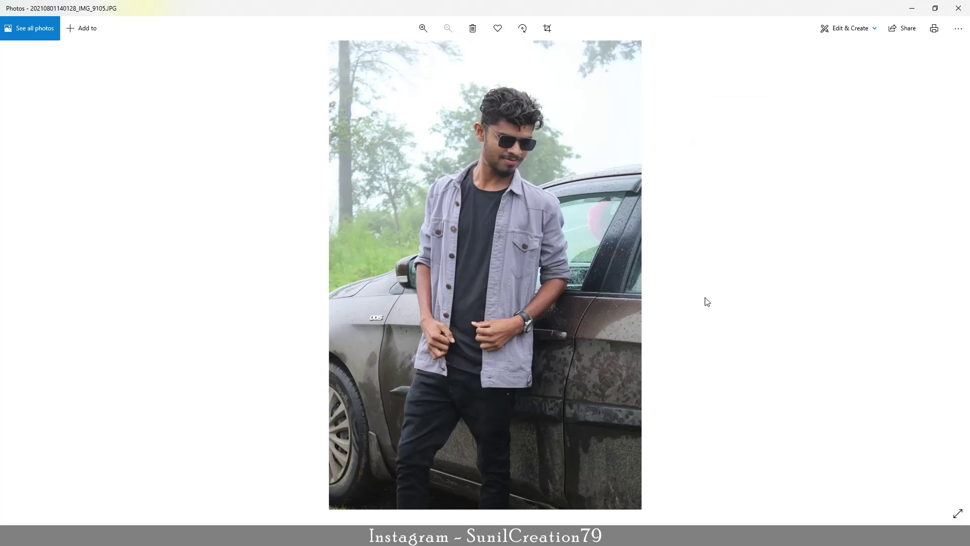
Open the portrait of the man by the car from Windows Photos in Photoshop.
click(541, 379)
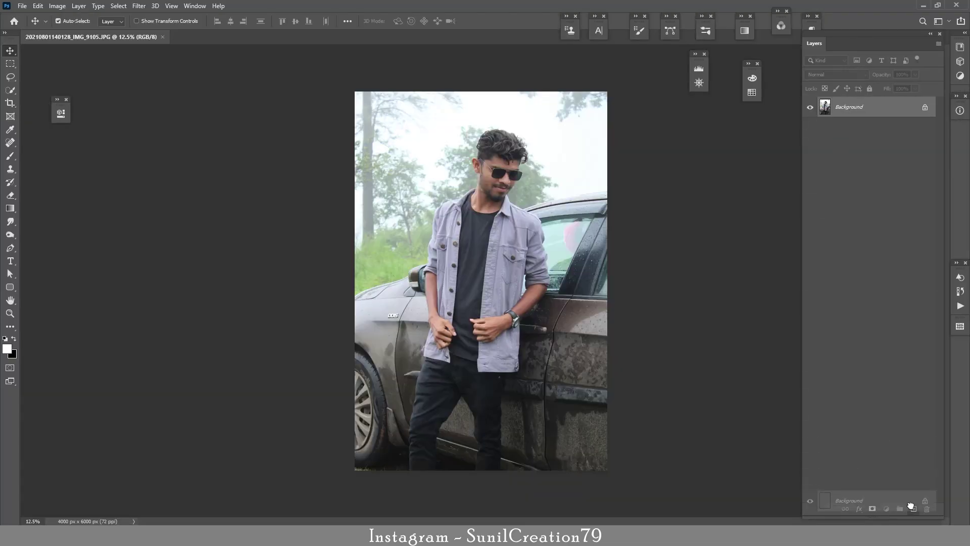
Crop the photo to a 4:5 portrait frame framed around the man.
key(c)
click(122, 21)
text(4)
click(168, 20)
text(5)
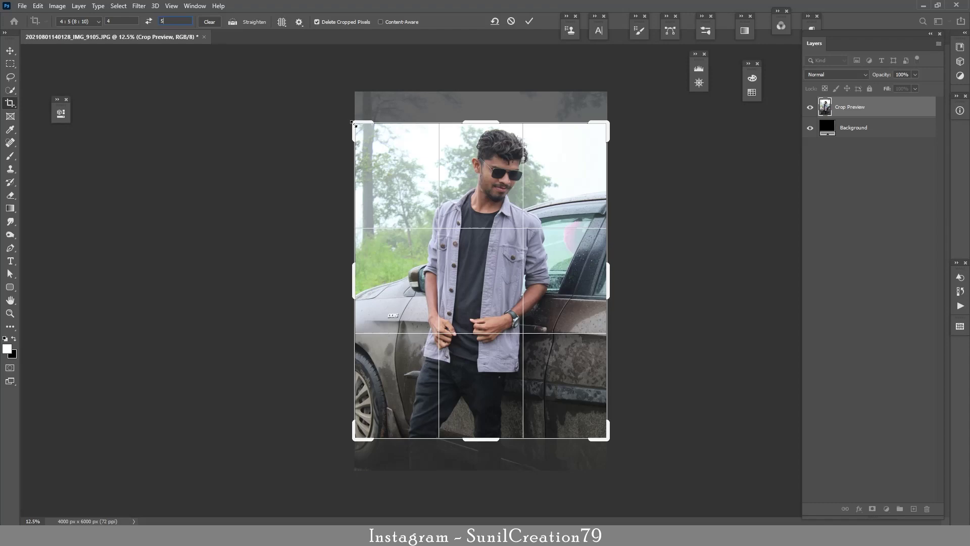
drag(364, 128, 383, 152)
drag(484, 182, 488, 206)
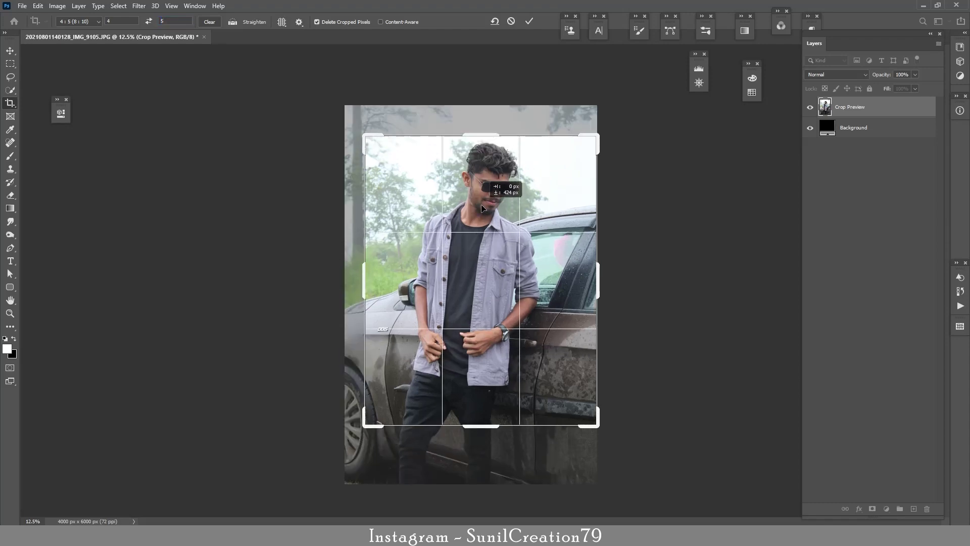
click(530, 22)
Fit the cropped image to the window and duplicate the photo layer.
key(ctrl+0)
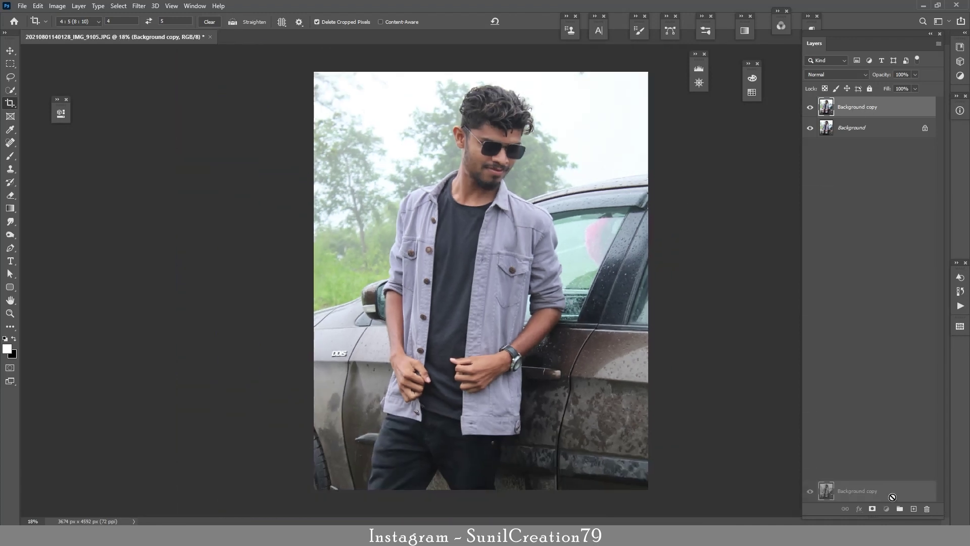
key(ctrl+j)
key(ctrl+j)
click(118, 6)
Select the man automatically with Select Subject.
click(143, 125)
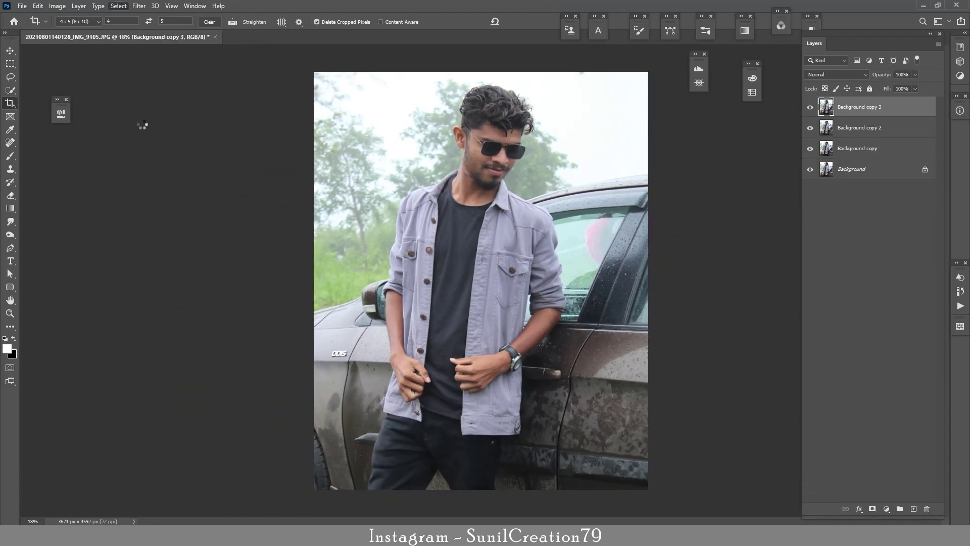
scroll(397, 374, up, 3)
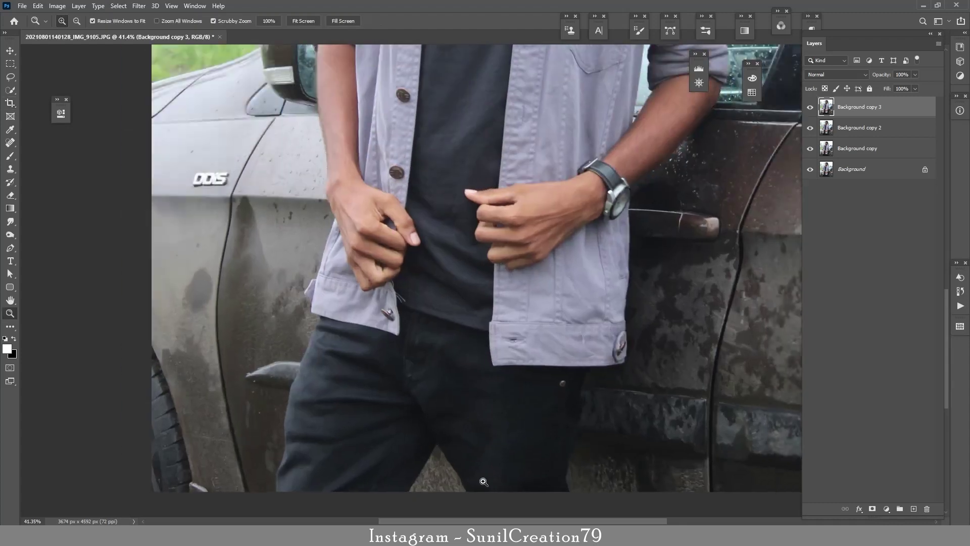
scroll(397, 374, up, 3)
Trace pen paths along the wrist and upper arm edges to refine the selection.
key(p)
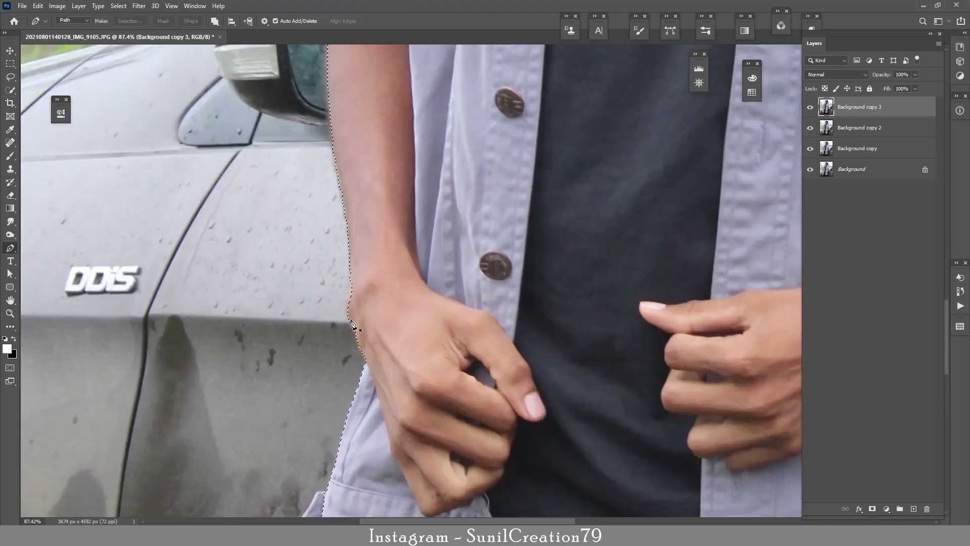
click(348, 319)
drag(350, 280, 361, 253)
scroll(363, 303, up, 3)
click(337, 182)
drag(341, 316, 348, 340)
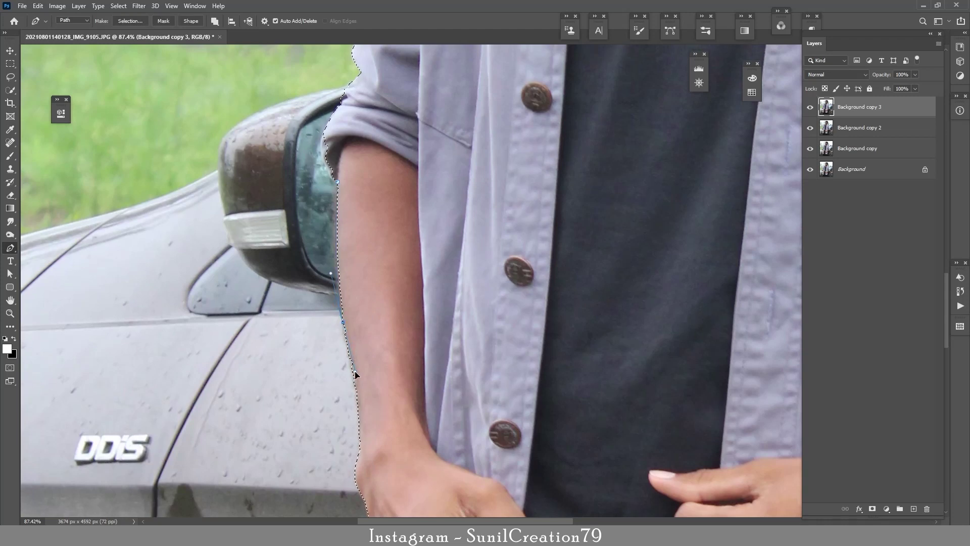
key(Escape)
Trace a curved pen path down the shoulder edge.
mouse_move(340, 187)
mouse_down()
mouse_move(352, 286)
mouse_move(366, 292)
mouse_up()
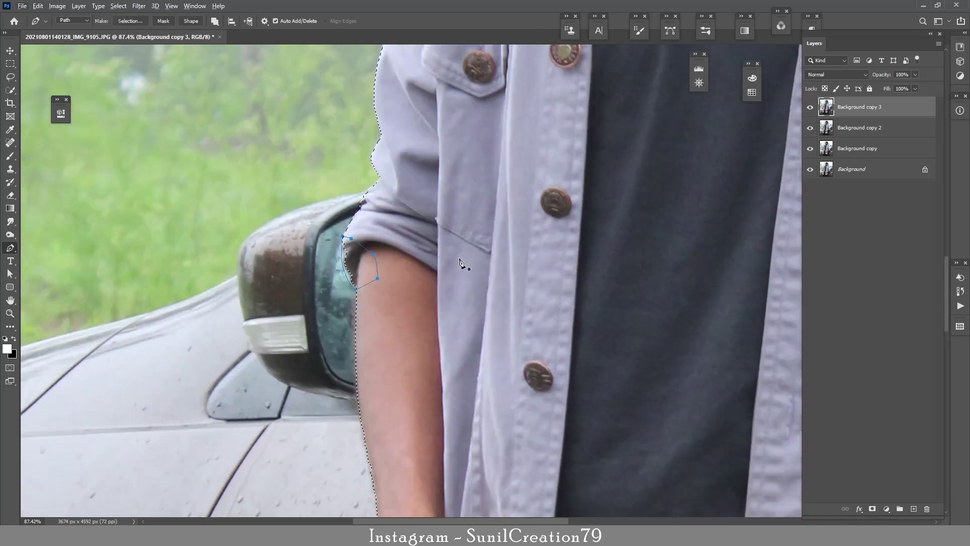
drag(459, 202, 384, 506)
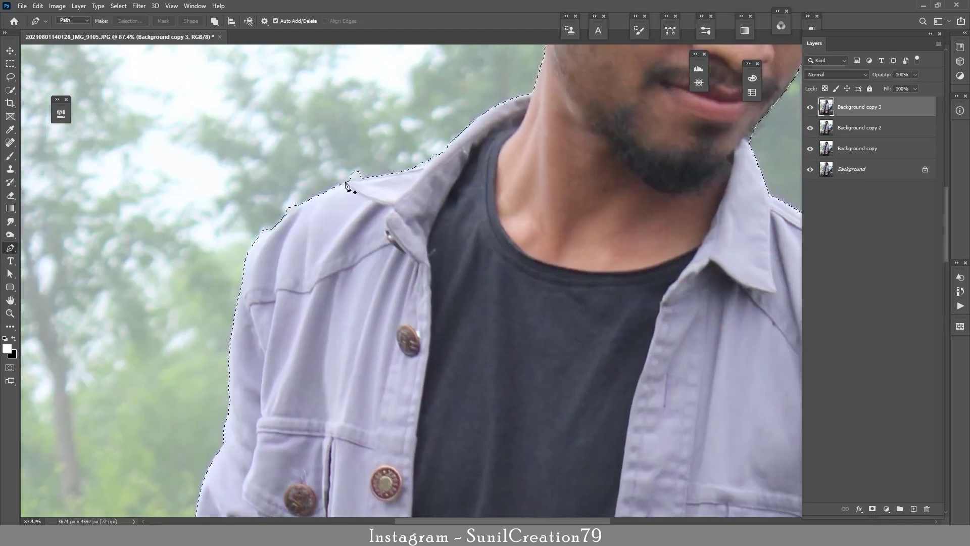
drag(357, 176, 373, 181)
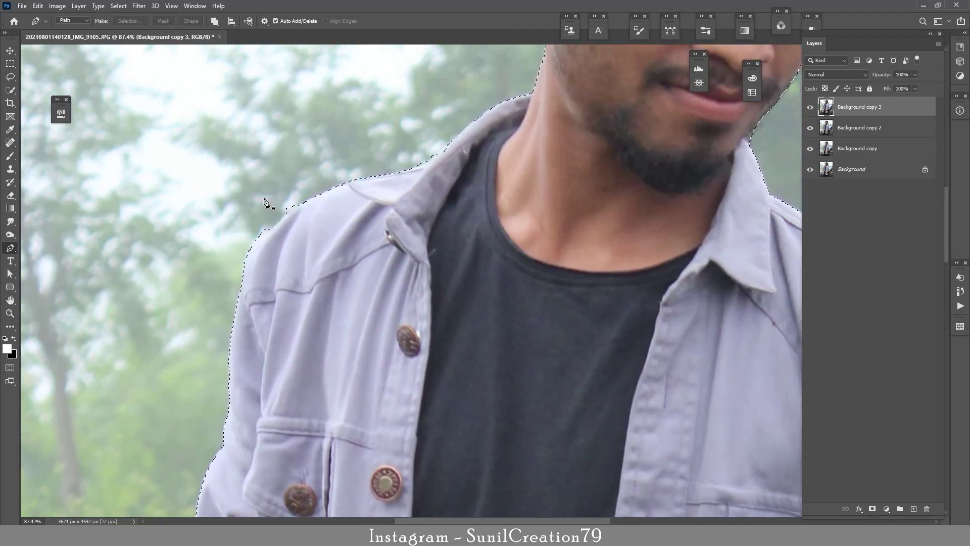
drag(273, 229, 258, 242)
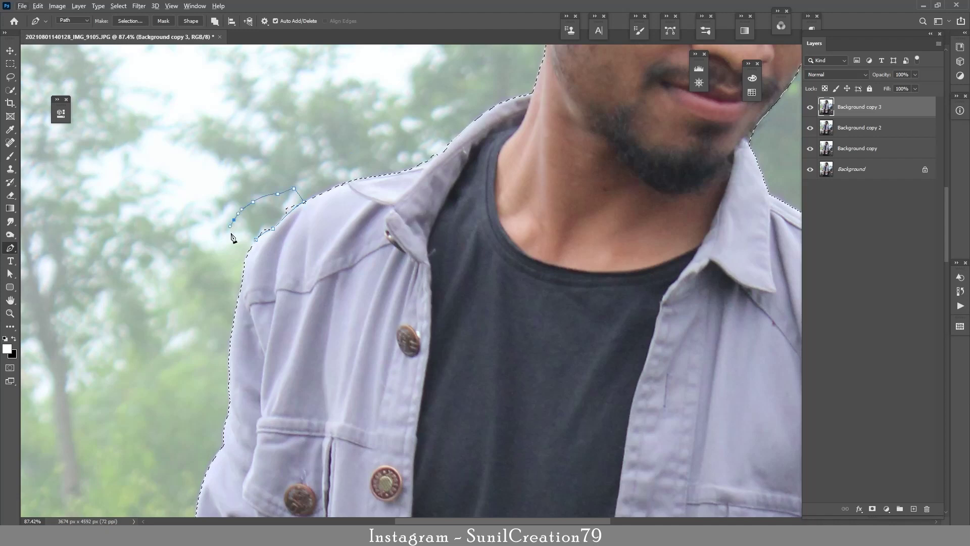
Trace and close a pen path around the lower part of the ear.
mouse_move(442, 166)
mouse_down()
mouse_move(417, 294)
mouse_move(437, 270)
mouse_up()
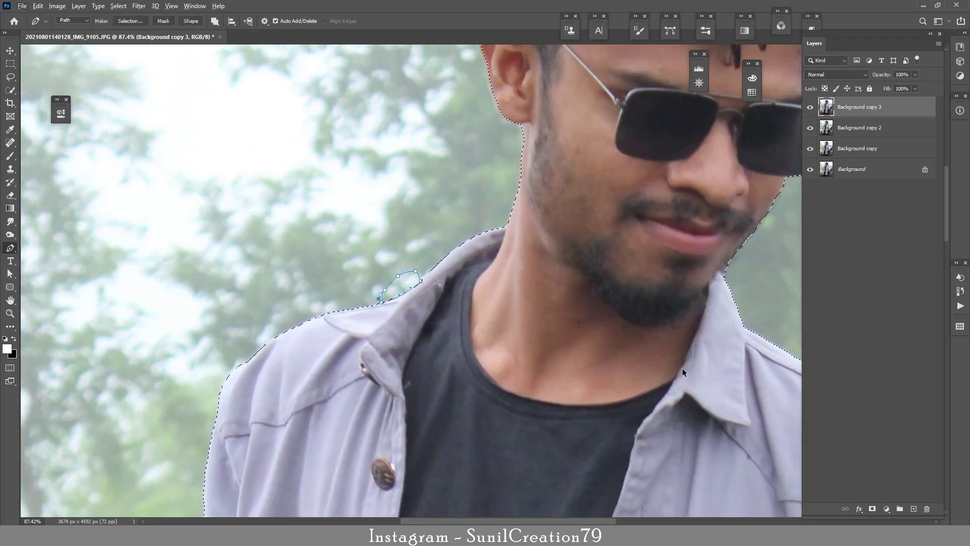
drag(532, 113, 492, 328)
click(454, 327)
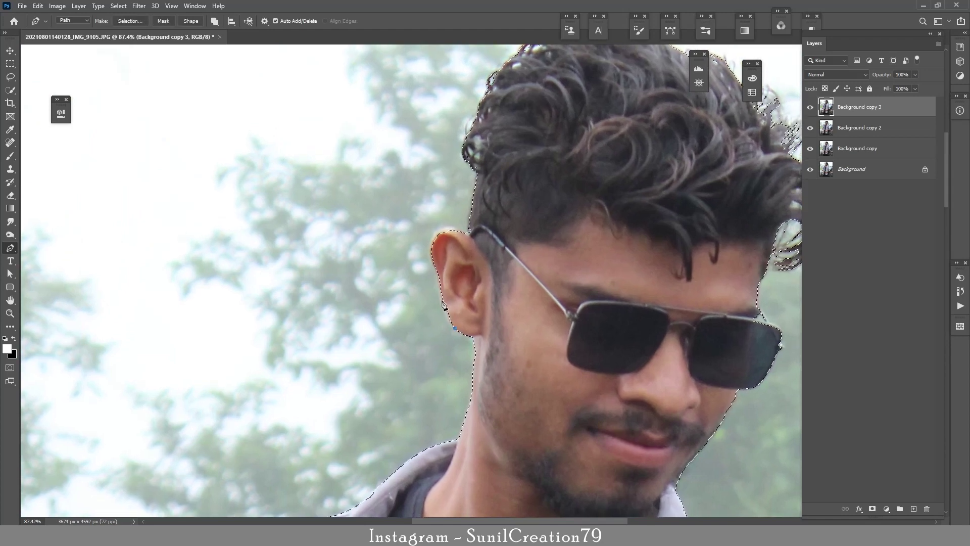
drag(439, 281, 441, 256)
click(435, 266)
click(452, 265)
click(459, 287)
click(462, 305)
click(455, 328)
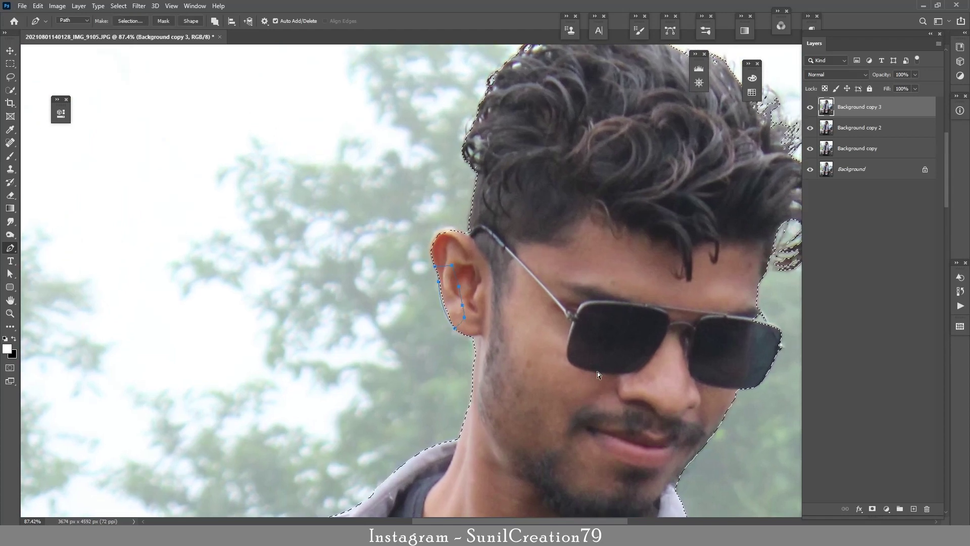
Trace a closed path around the ear top and add it to the selection.
click(437, 273)
drag(435, 235, 449, 220)
click(467, 234)
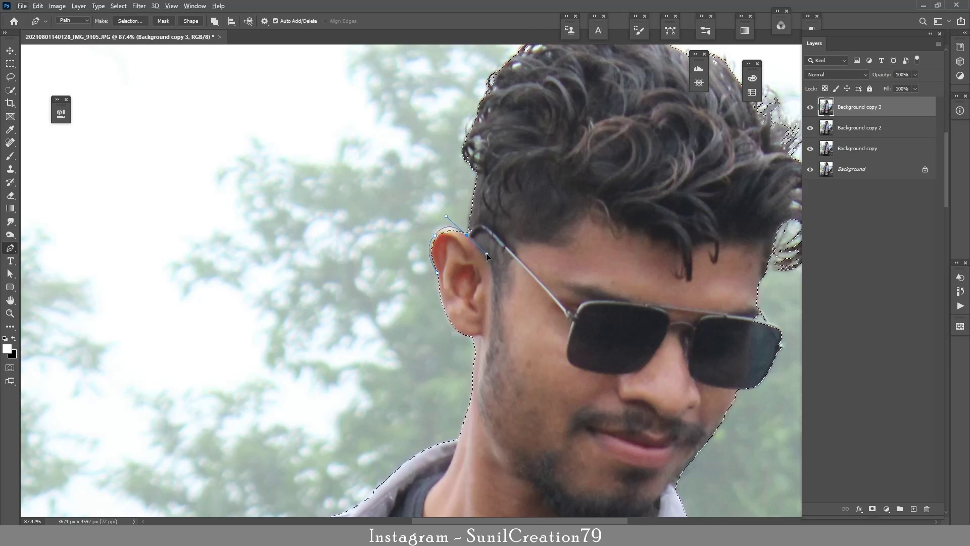
click(469, 256)
click(460, 264)
key(ctrl+Return)
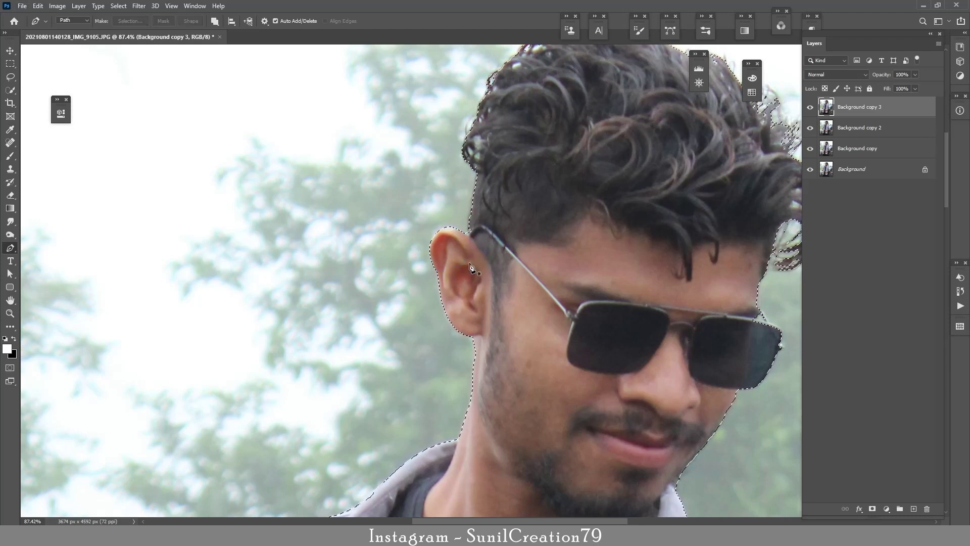
key(Escape)
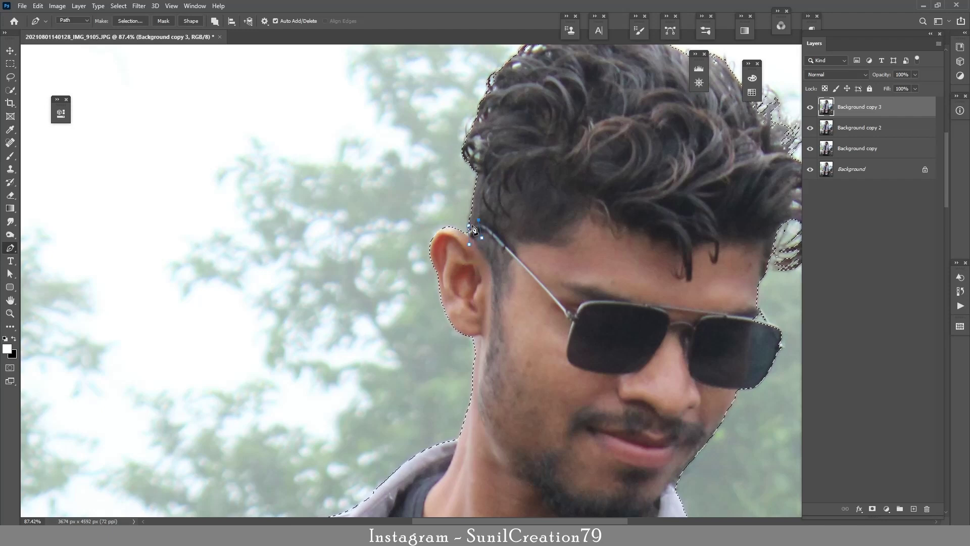
drag(526, 203, 526, 309)
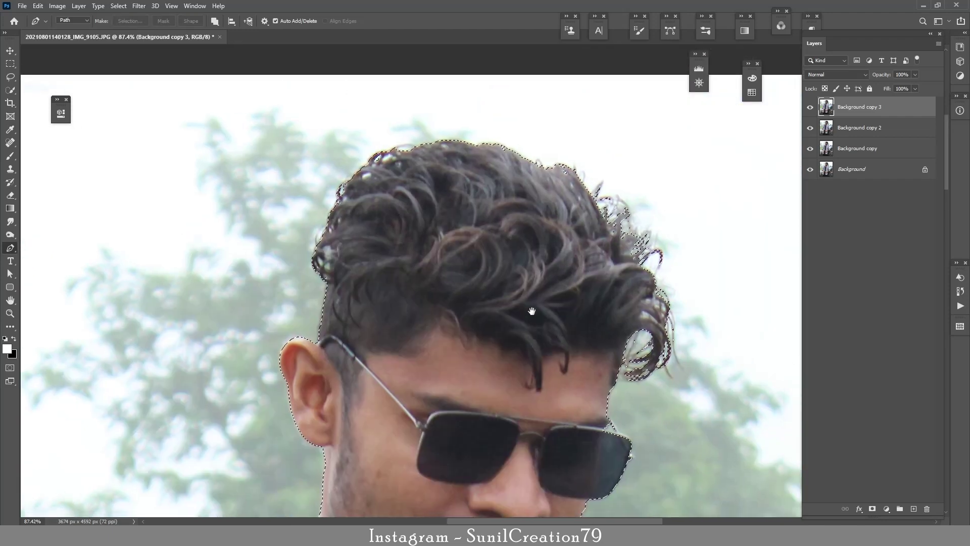
Trace a closed path outside the right-side hair wisps and subtract it from the selection.
click(591, 193)
click(610, 240)
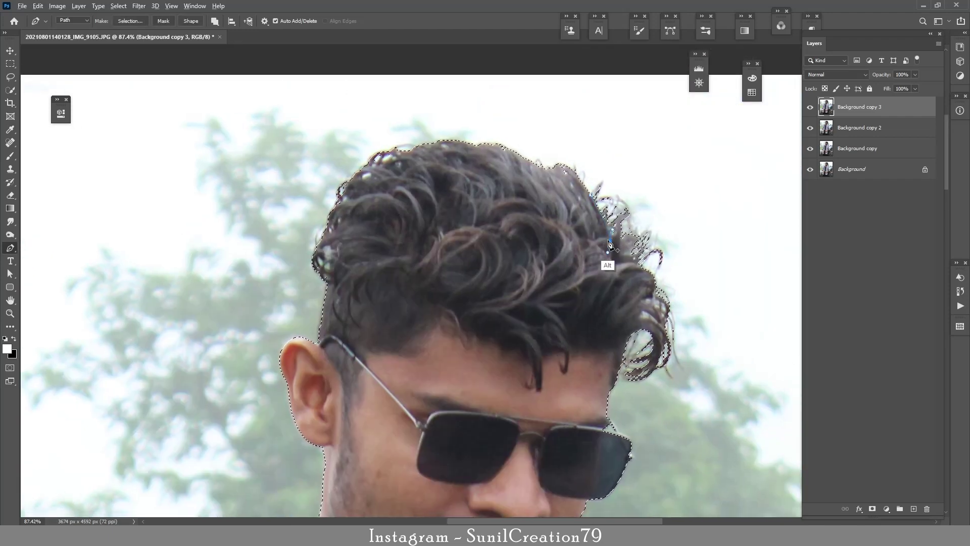
click(632, 260)
drag(656, 297, 650, 322)
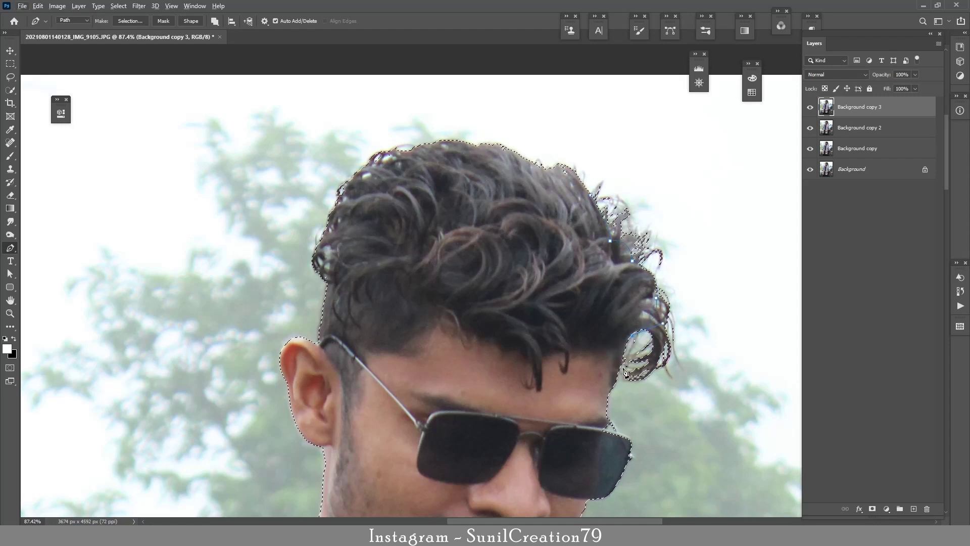
drag(623, 386, 630, 409)
click(712, 354)
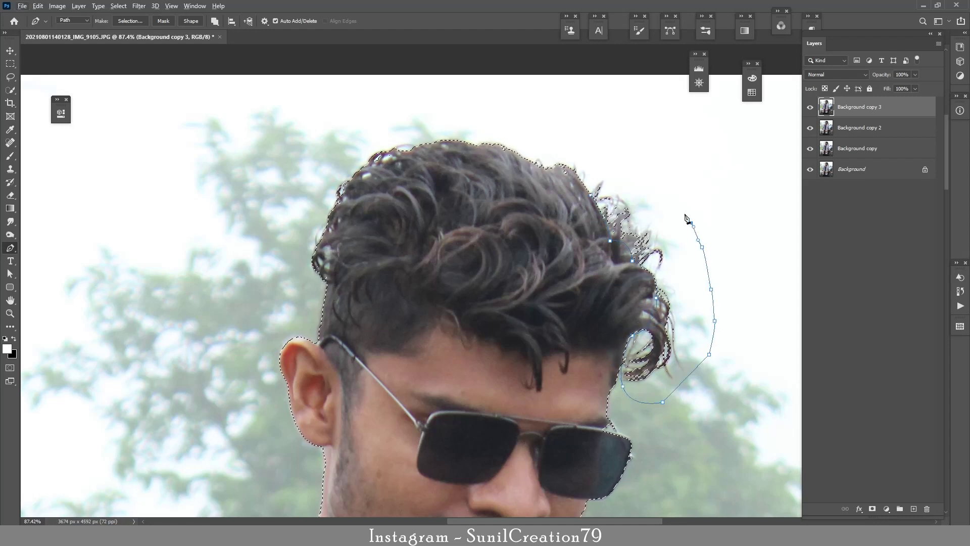
click(685, 214)
click(618, 157)
click(610, 241)
key(ctrl+alt+Return)
Trace the sunglasses edge, discarding the first attempt and restarting near the hinge.
scroll(607, 224, down, 3)
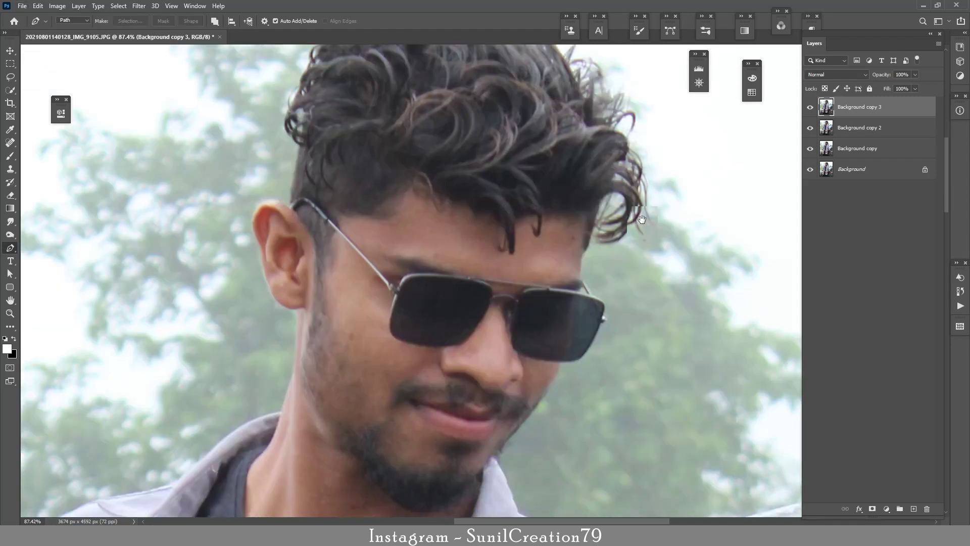
scroll(609, 265, down, 1)
scroll(611, 268, up, 5)
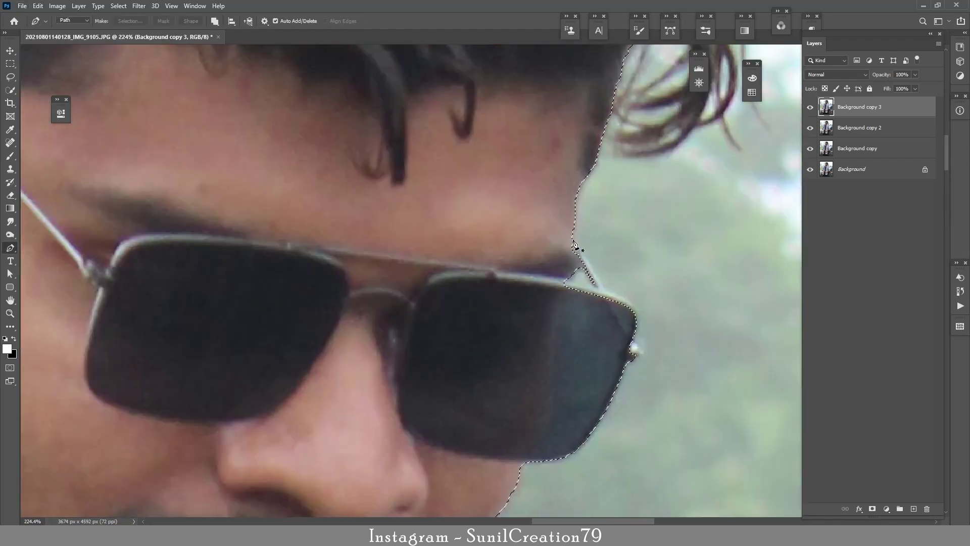
click(574, 235)
click(605, 293)
drag(631, 342, 618, 375)
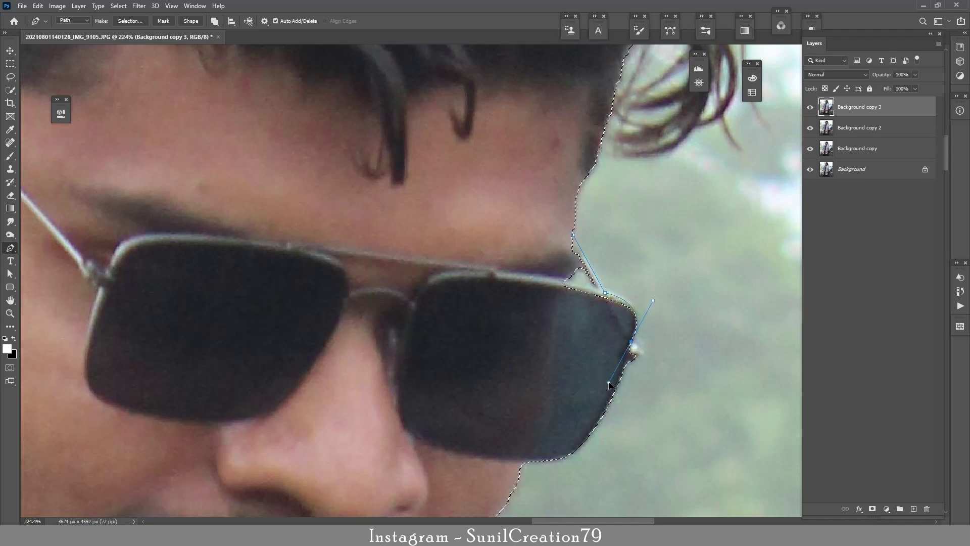
alt+click(632, 344)
click(623, 361)
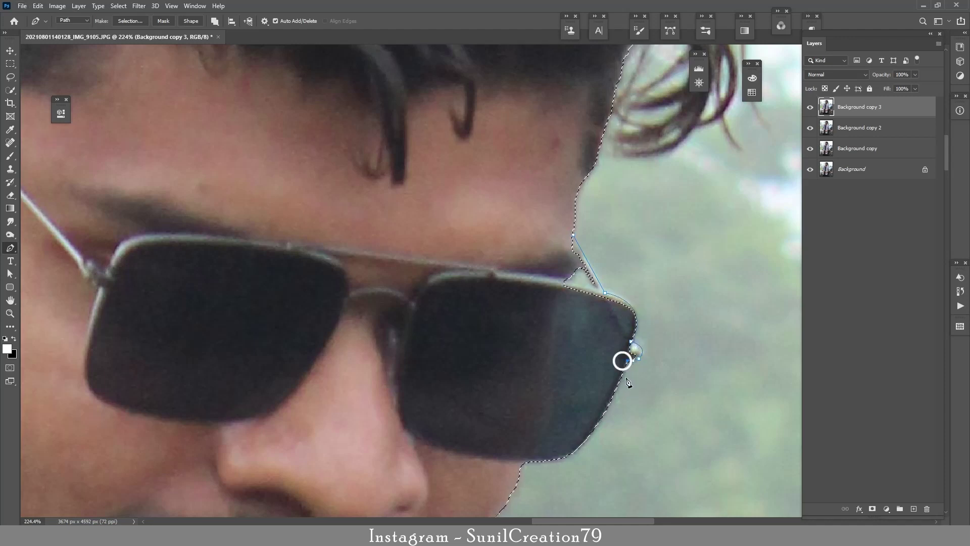
key(Escape)
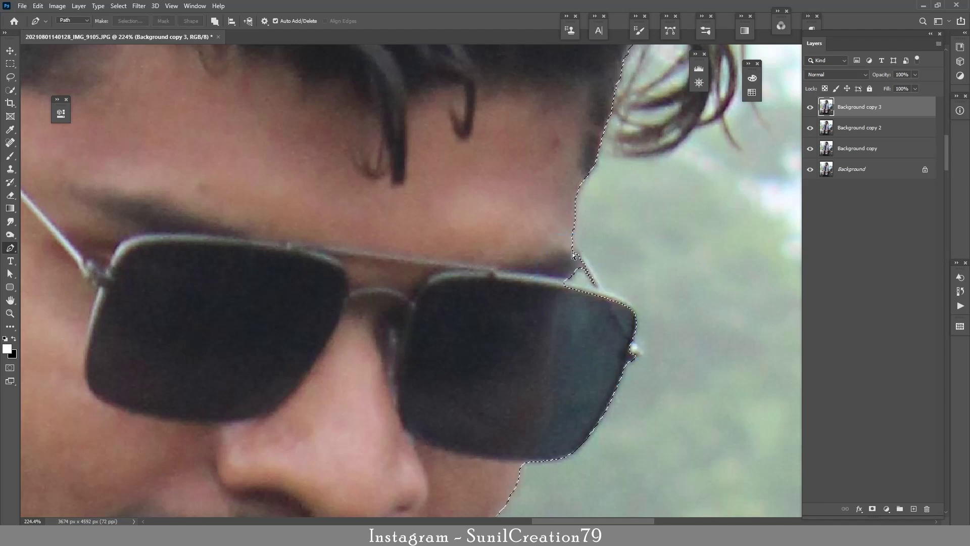
click(595, 289)
click(581, 266)
scroll(667, 298, down, 3)
Trace a pen outline around the jaw corner.
scroll(578, 439, down, 2)
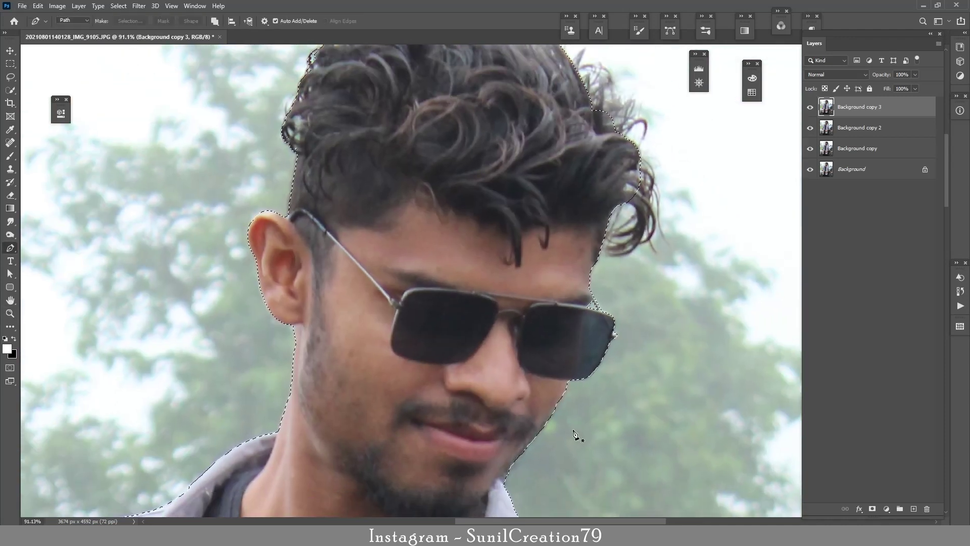
scroll(645, 329, up, 2)
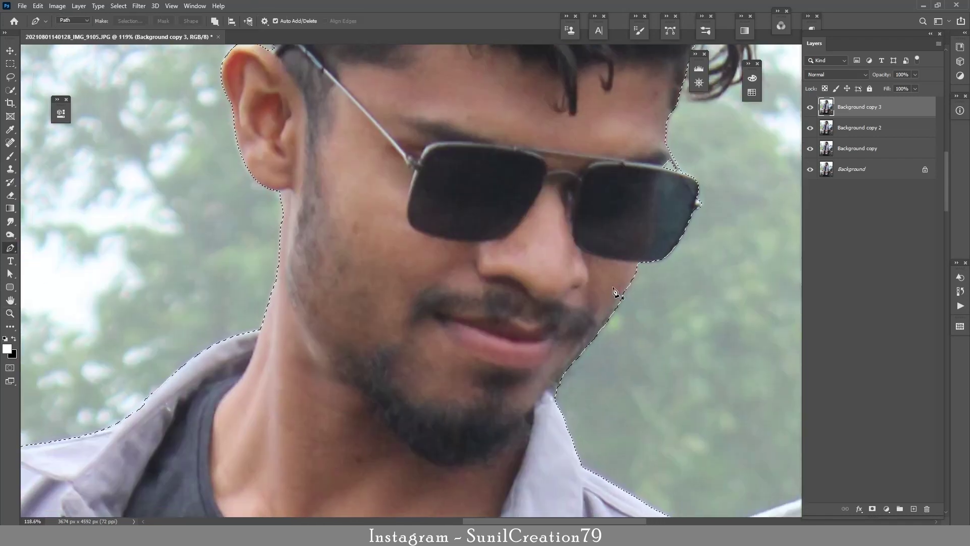
click(640, 263)
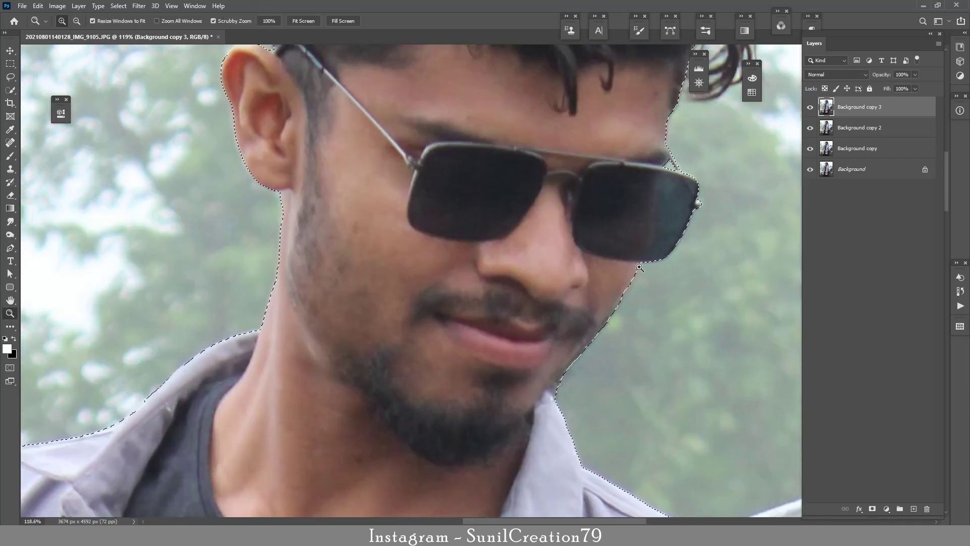
click(595, 338)
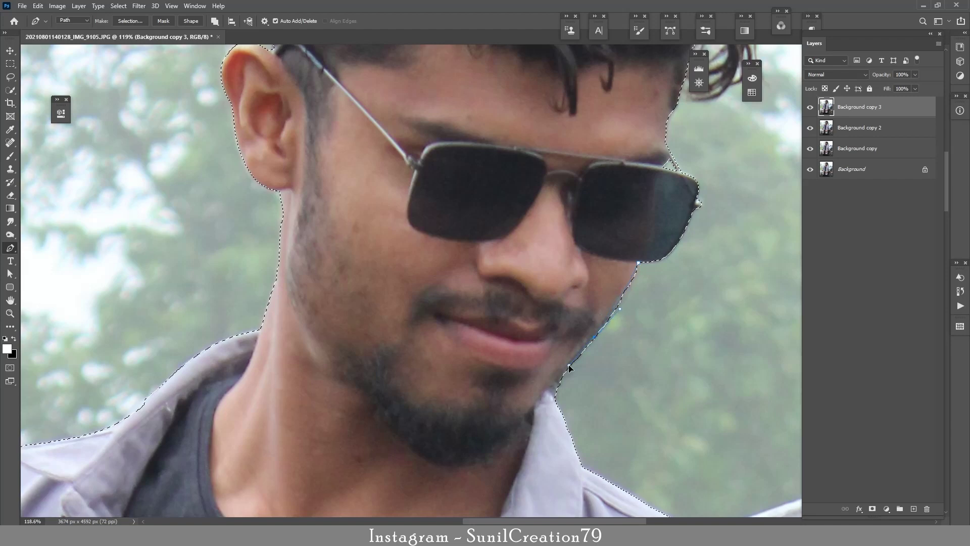
drag(555, 383, 549, 390)
key(ctrl+z)
key(ctrl+z)
key(ctrl+z)
Trace the pen outline over the top of the shoulder, removing stray anchors.
mouse_move(615, 340)
mouse_down()
mouse_move(436, 213)
mouse_move(420, 230)
mouse_up()
click(423, 261)
click(478, 286)
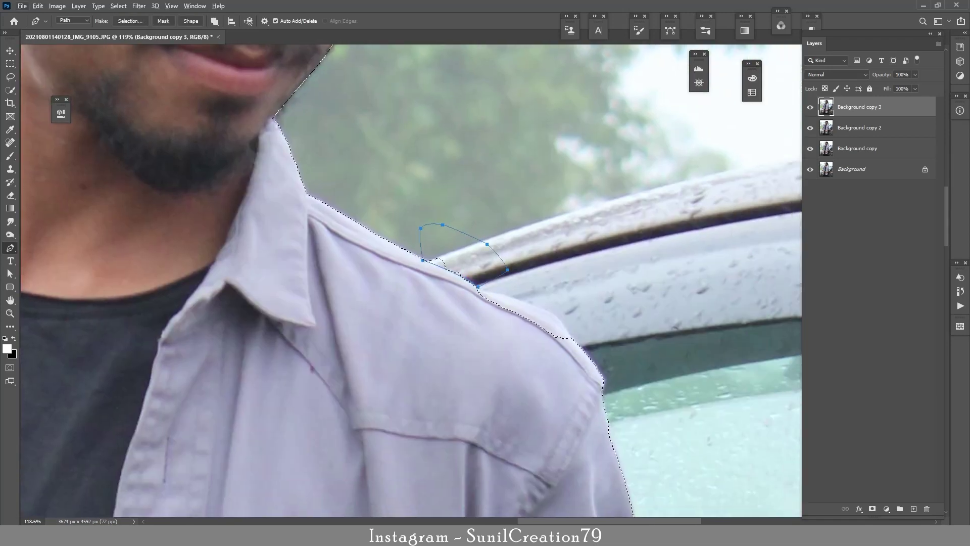
key(ctrl+z)
key(ctrl+z)
drag(568, 334, 571, 360)
scroll(558, 228, down, 5)
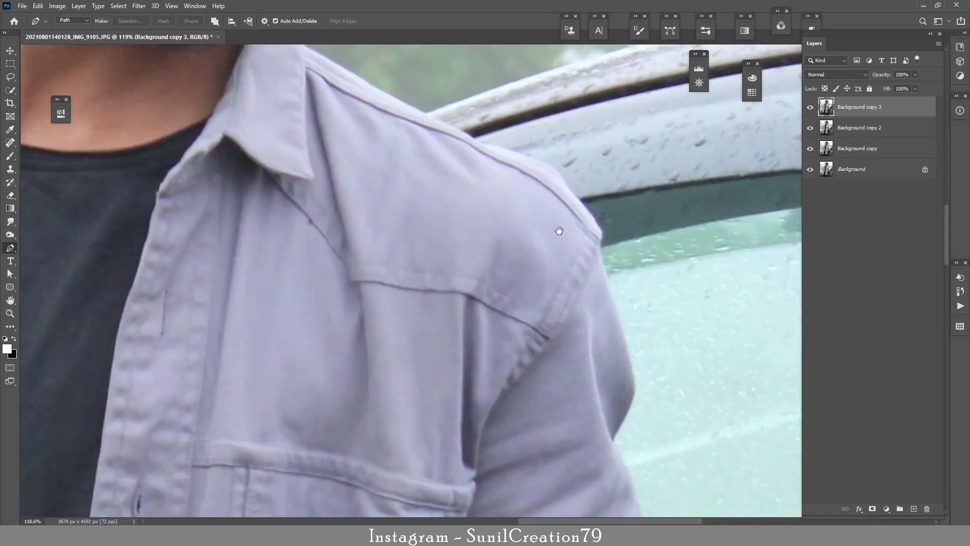
scroll(580, 379, down, 4)
scroll(584, 265, down, 2)
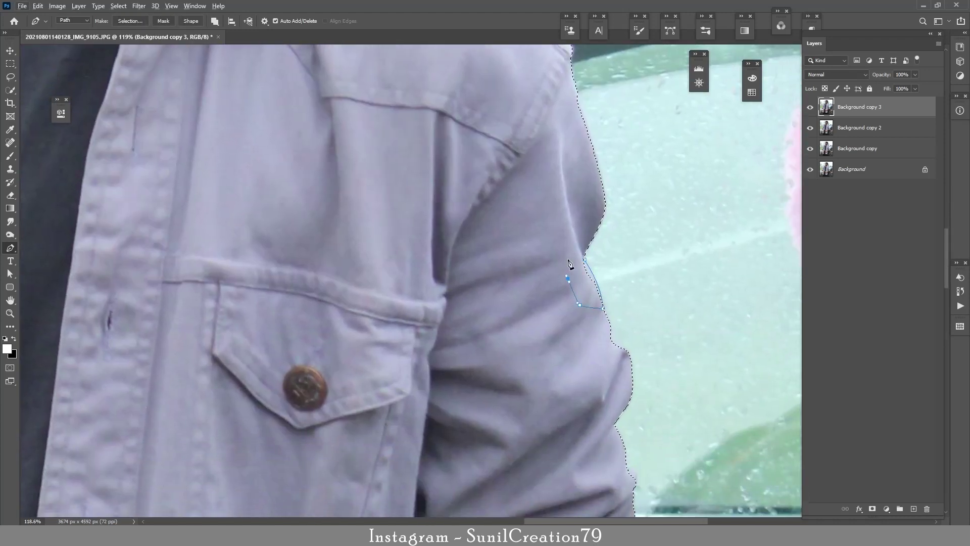
scroll(762, 379, down, 6)
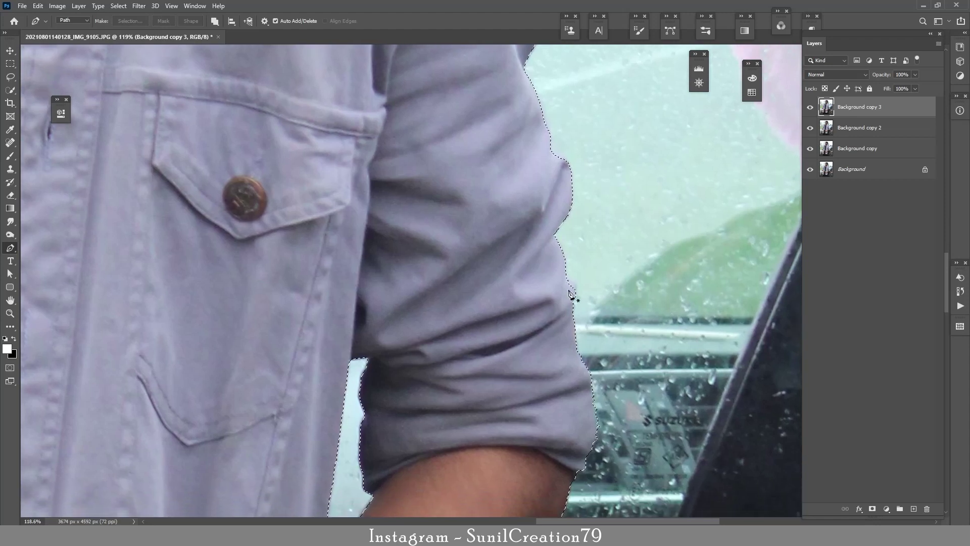
Extend the outline down the arm and along the forearm to the wrist.
drag(574, 292, 565, 326)
scroll(455, 316, down, 5)
scroll(455, 317, left, 2)
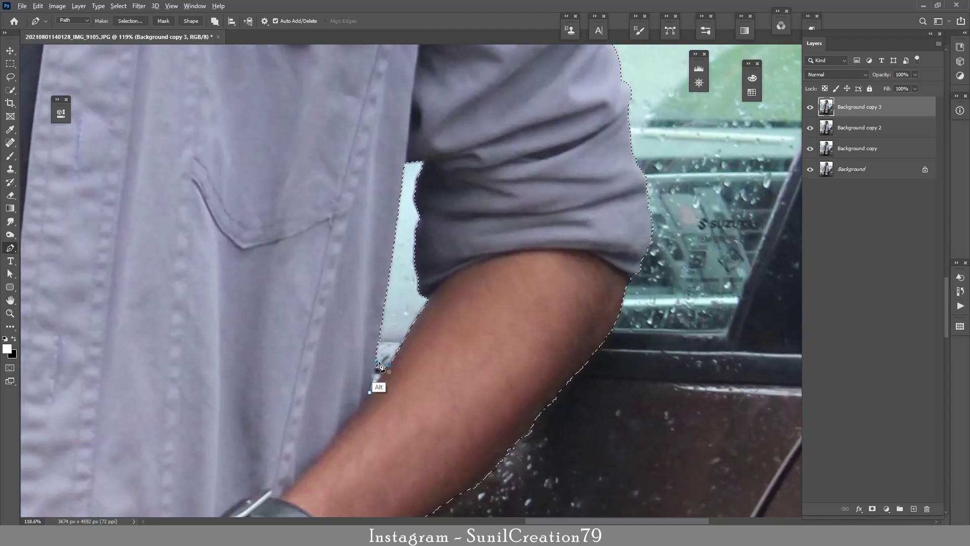
click(371, 392)
drag(468, 403, 557, 248)
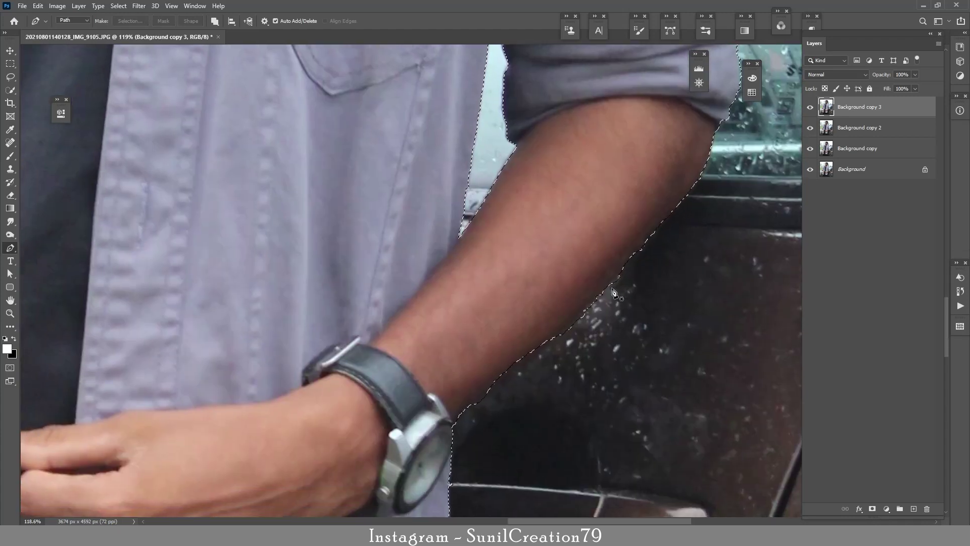
drag(526, 359, 502, 376)
click(453, 421)
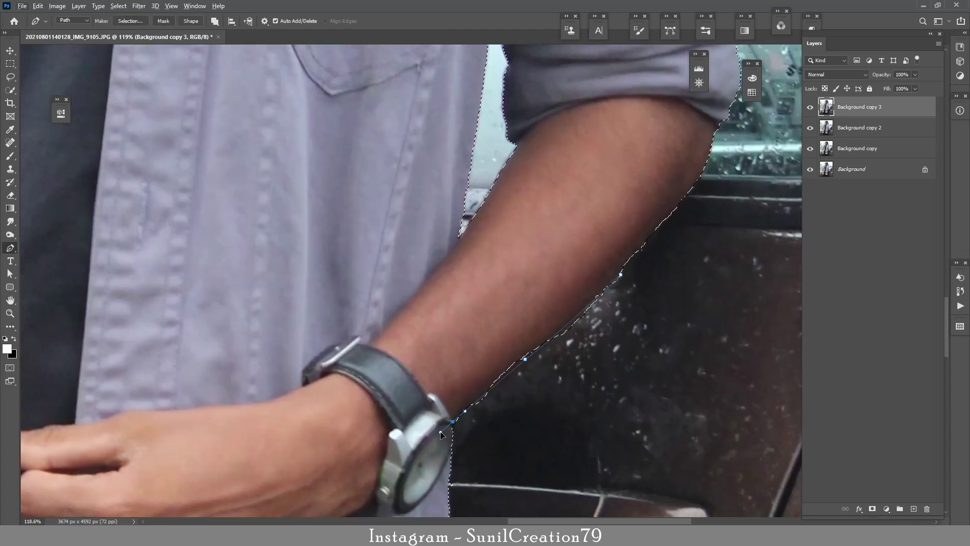
click(510, 447)
click(561, 431)
click(614, 381)
click(674, 294)
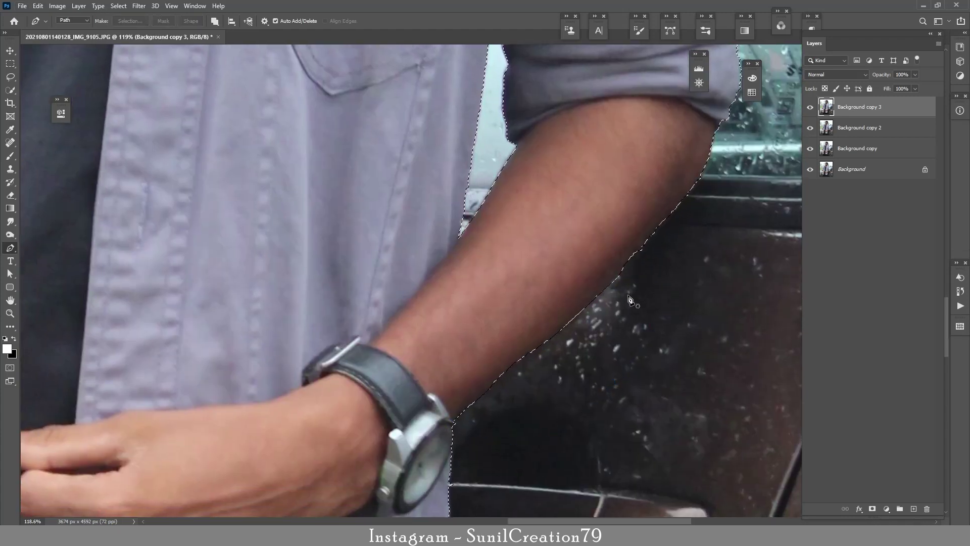
Trace the trouser edge and convert the whole path into a selection.
drag(581, 454, 596, 253)
drag(531, 444, 582, 276)
drag(569, 457, 594, 336)
drag(506, 505, 533, 431)
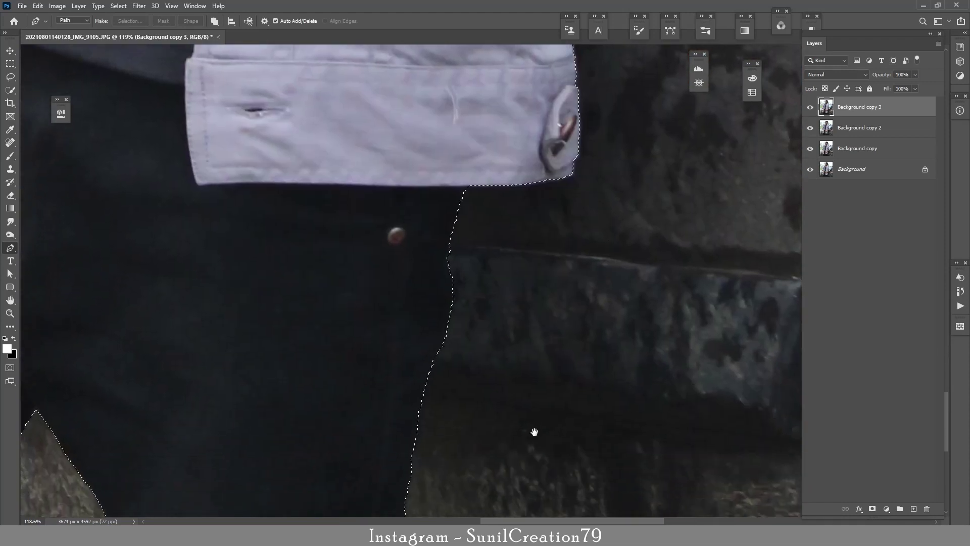
drag(419, 409, 415, 447)
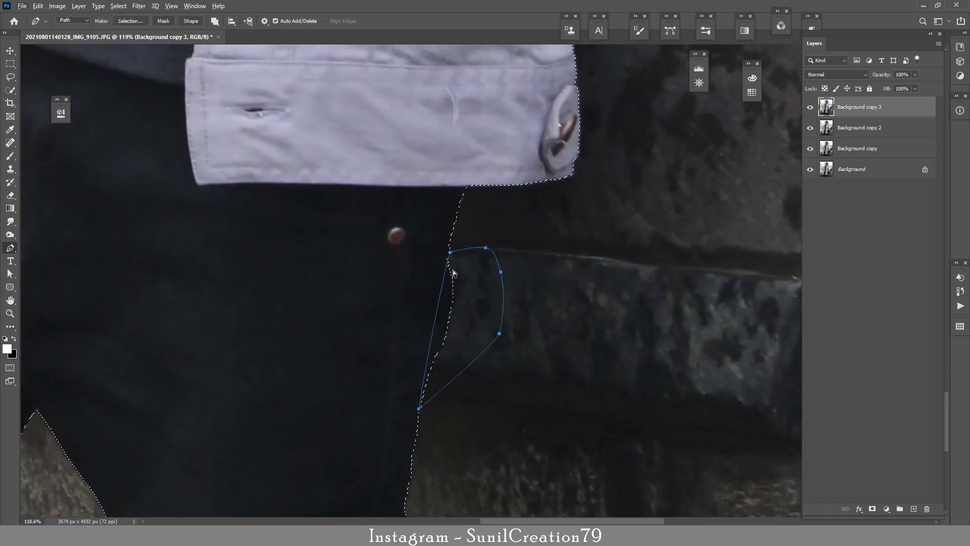
drag(548, 450, 577, 248)
key(ctrl+Return)
Save the subject selection as a new channel via Select > Save Selection.
key(ctrl+0)
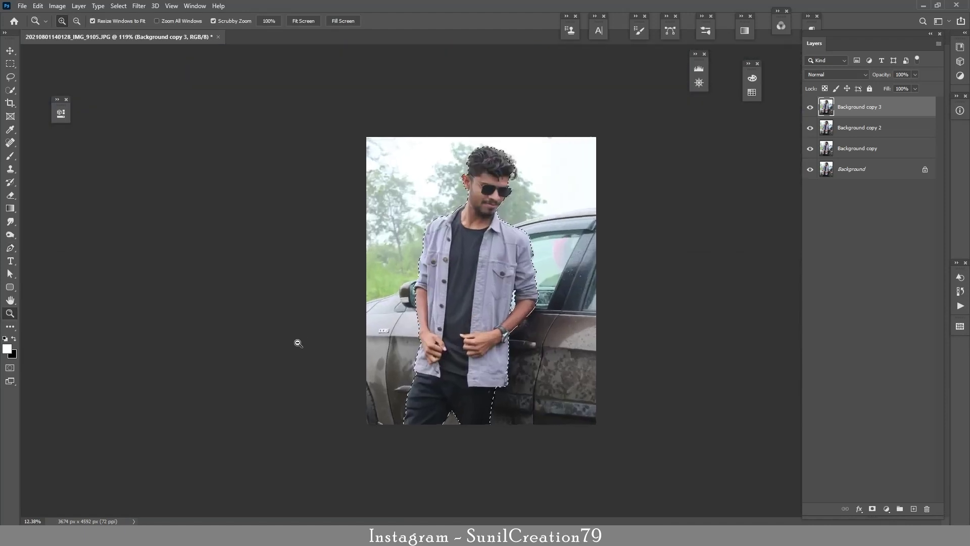
click(118, 5)
click(139, 228)
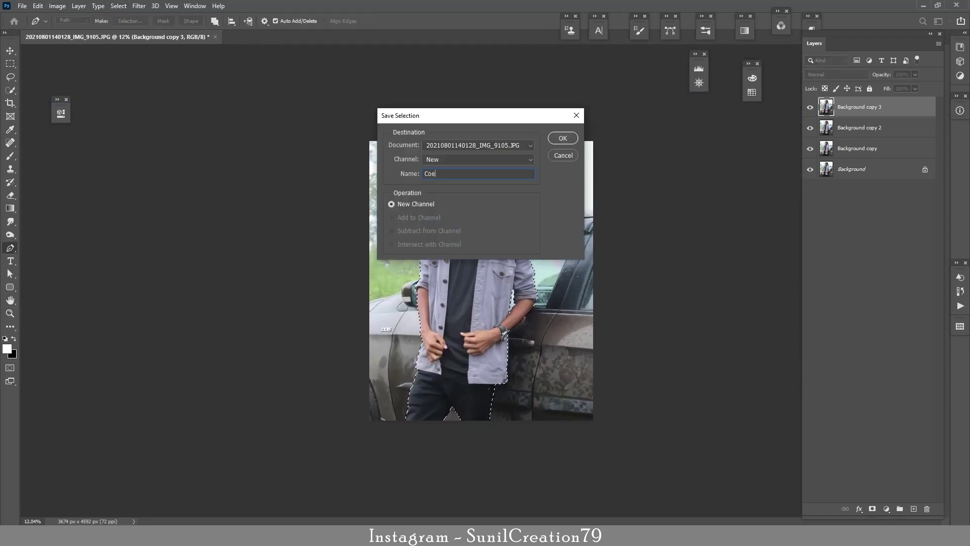
key(Return)
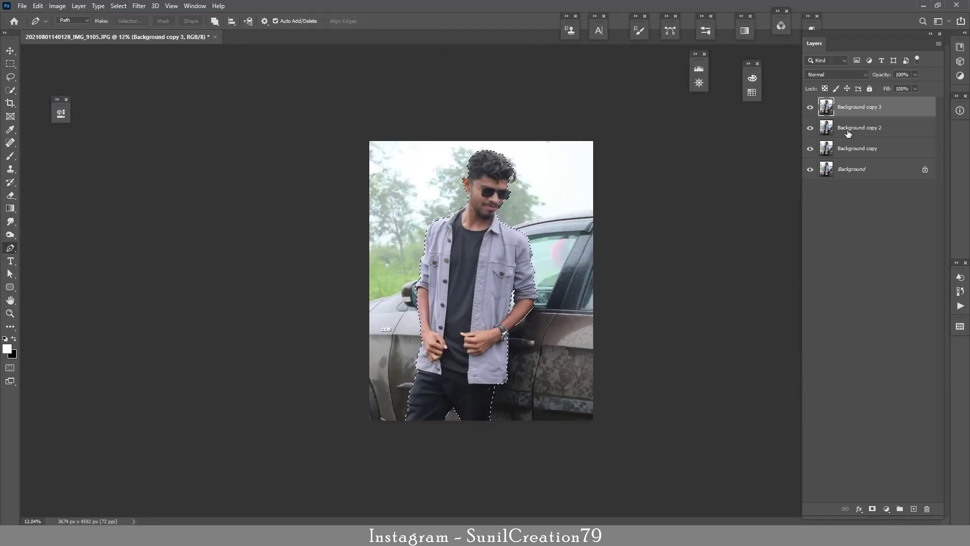
Reselect the man's outline on the Background copy 2 layer.
click(872, 509)
right_click(849, 107)
click(869, 125)
click(859, 127)
click(118, 6)
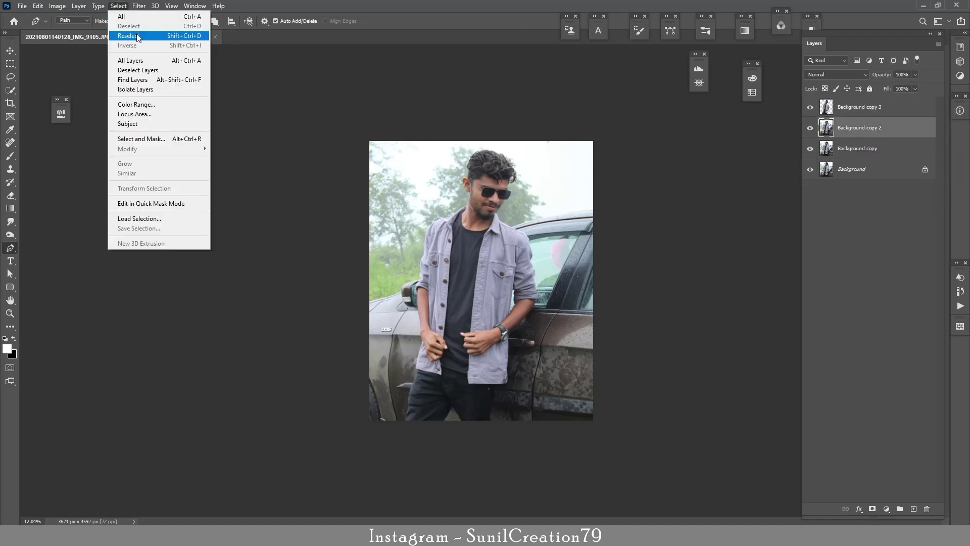
click(138, 36)
Content-Aware Fill the man out of Background copy 2 and hide Background copy 3.
click(38, 5)
click(51, 161)
click(546, 143)
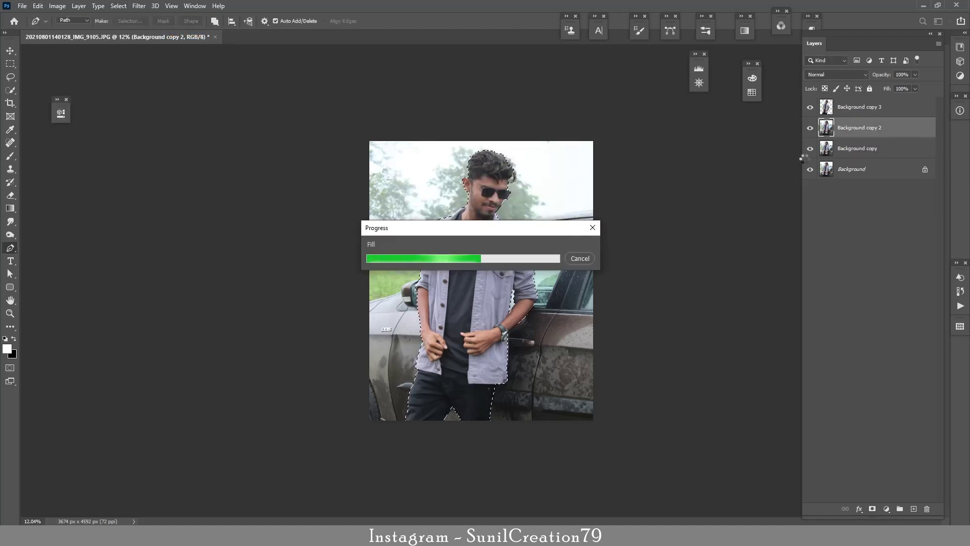
click(810, 107)
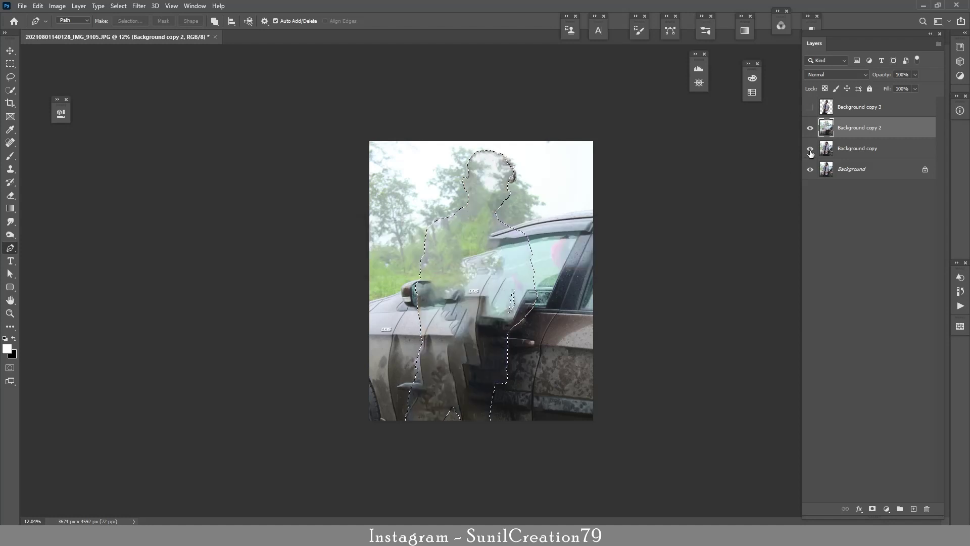
click(810, 127)
Spot-heal the leftover smudges where the head was and over the car window.
scroll(533, 245, up, 2)
key(j)
drag(513, 124, 516, 133)
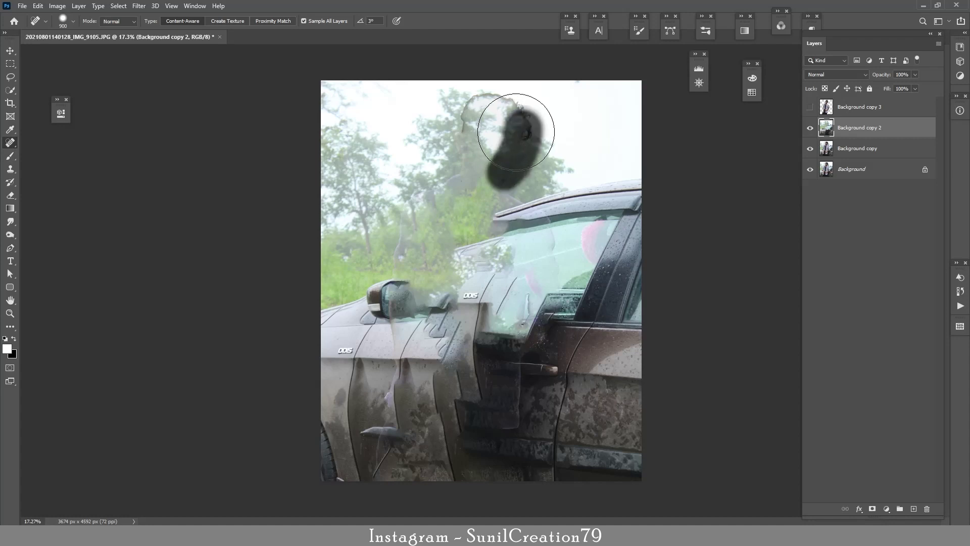
drag(494, 186, 496, 185)
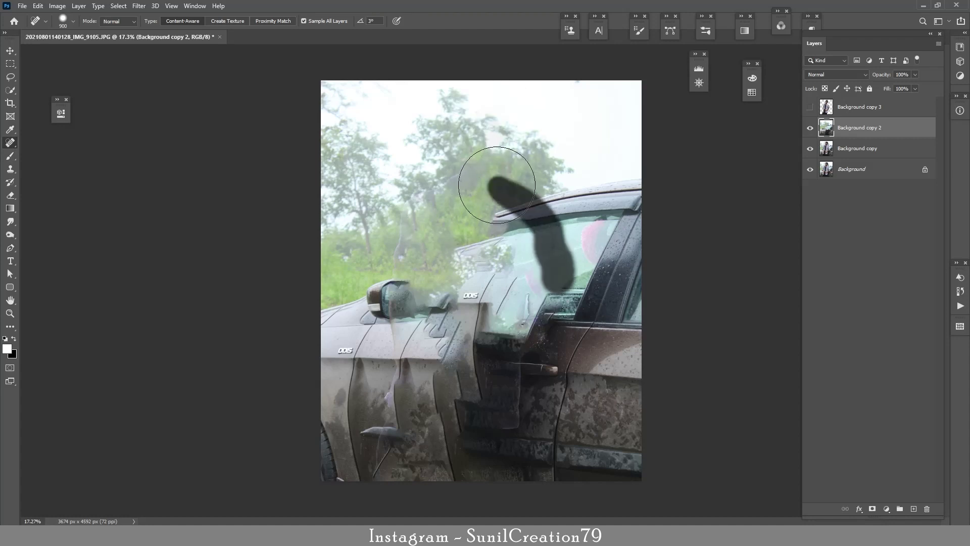
click(559, 256)
mouse_move(563, 249)
mouse_down()
mouse_move(569, 265)
mouse_move(567, 251)
mouse_up()
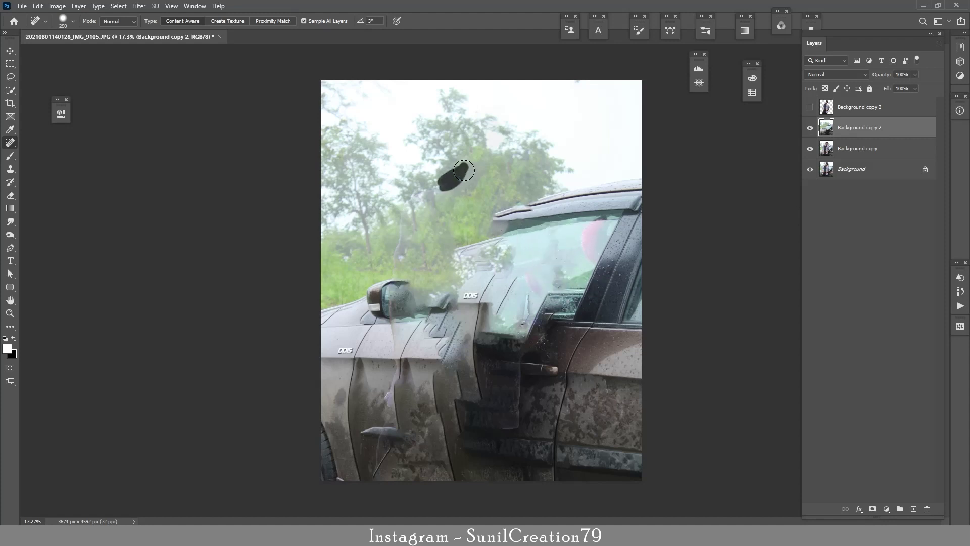
Heal the streaks near the mirror and door handle, then duplicate the layer as Background copy 4.
drag(395, 276, 395, 408)
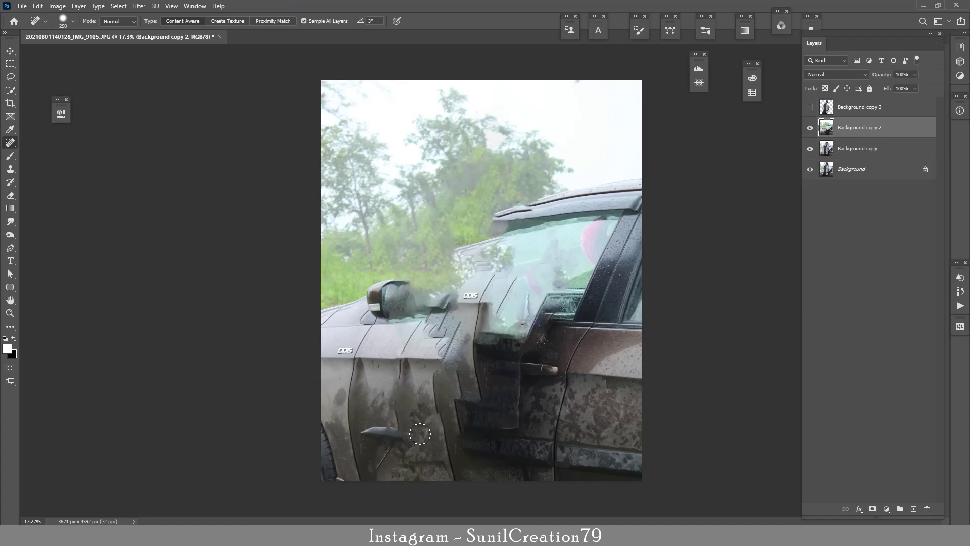
drag(526, 357, 526, 354)
drag(861, 136, 914, 509)
click(139, 5)
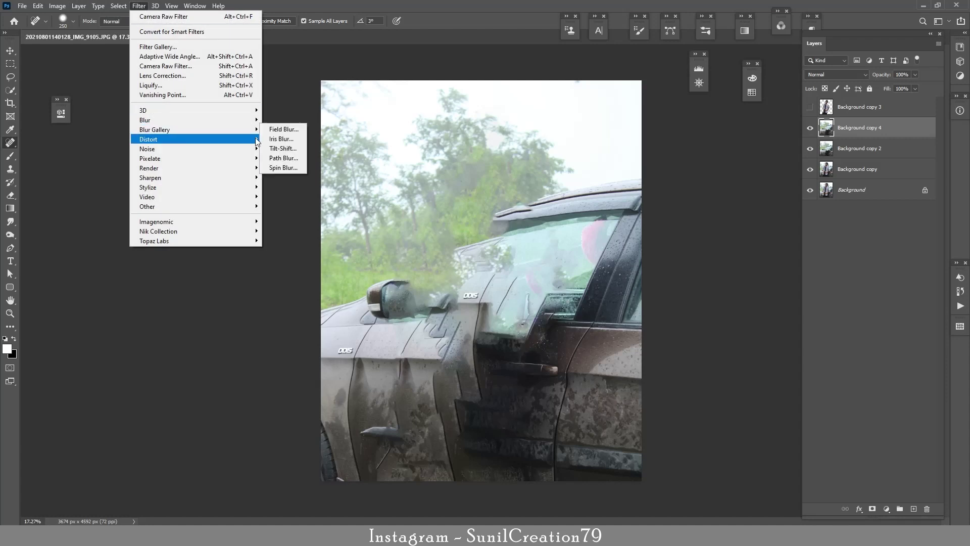
Apply a Field Blur of about 43 px to Background copy 4.
click(283, 129)
mouse_move(434, 293)
mouse_down()
mouse_move(444, 303)
mouse_move(427, 294)
mouse_up()
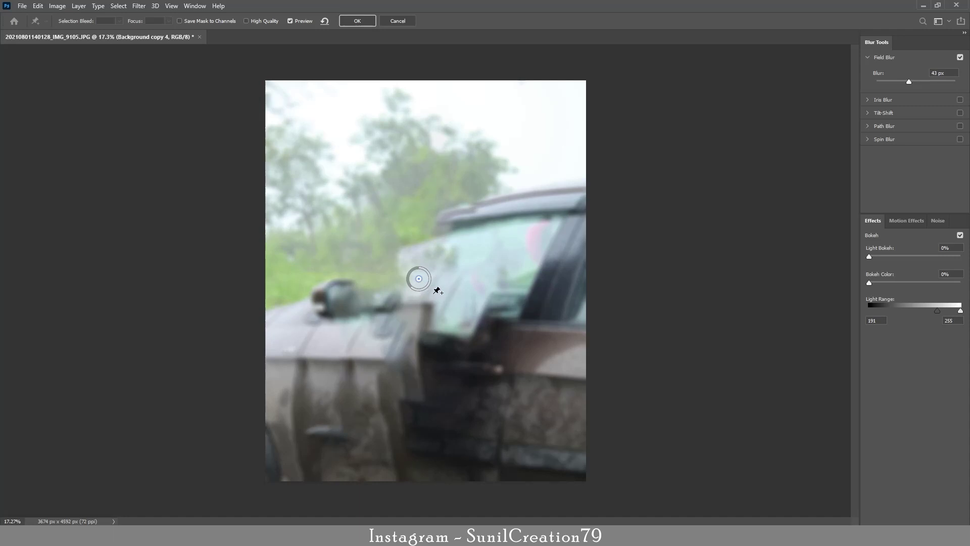
key(Escape)
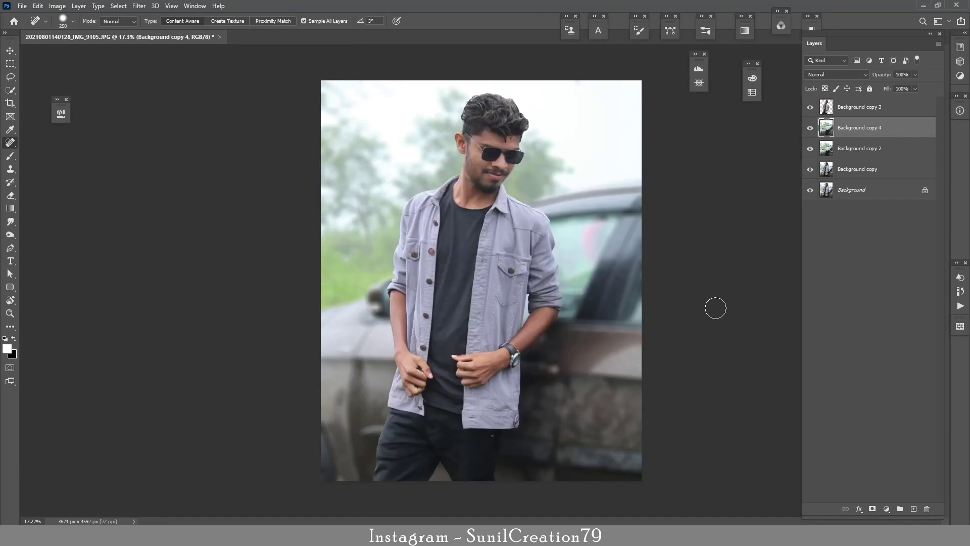
Use the Camera Raw Filter on Background copy 4 to lower Highlights and desaturate the Greens.
click(139, 6)
click(165, 66)
scroll(606, 303, up, 15)
drag(597, 266, 550, 266)
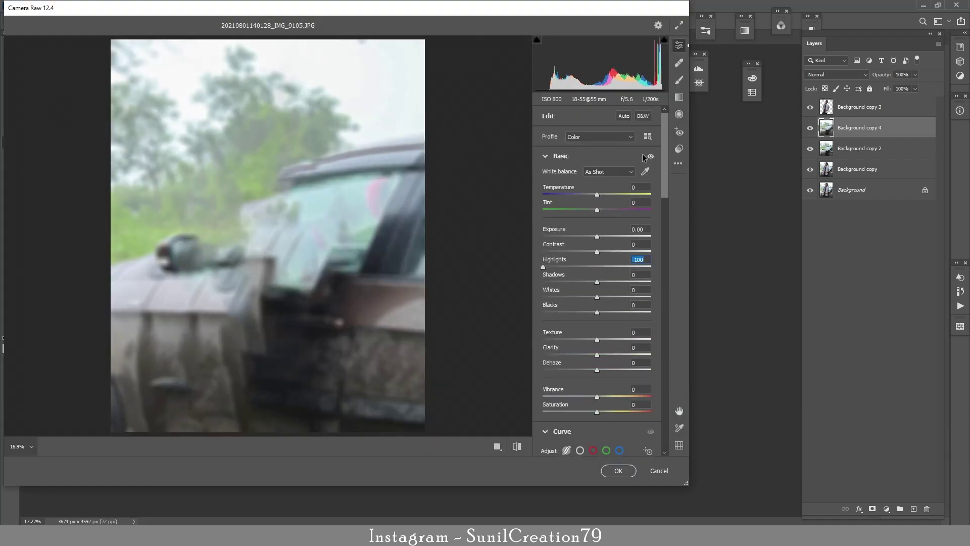
scroll(654, 283, down, 10)
scroll(654, 291, down, 2)
scroll(654, 293, down, 2)
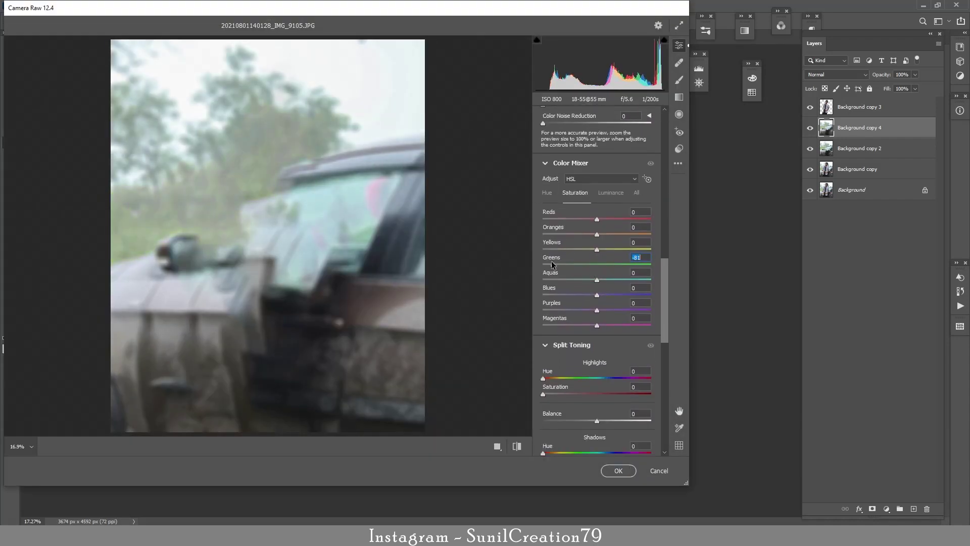
key(ctrl+alt+shift+h)
click(619, 471)
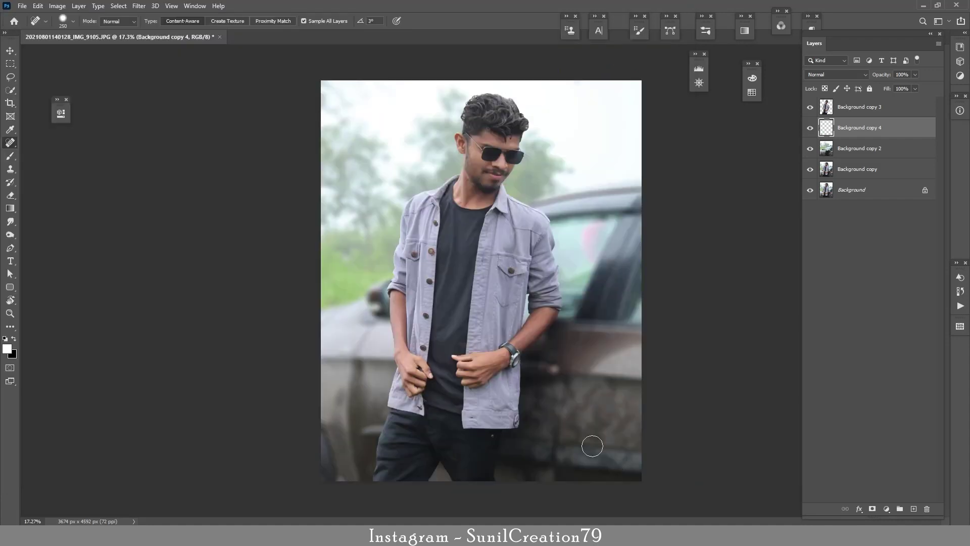
Raise the Oranges luminance and saturation on Background copy 3 with the Camera Raw Filter.
click(139, 5)
click(159, 66)
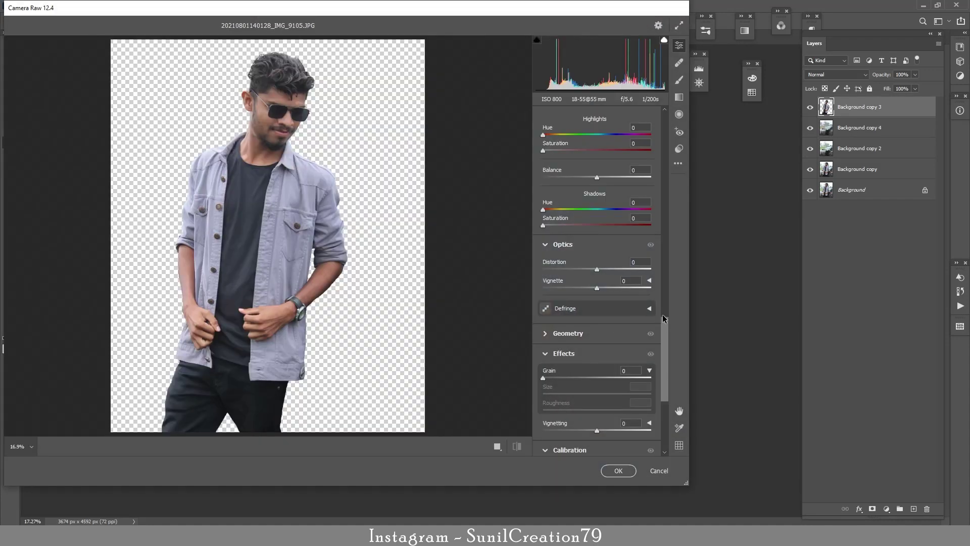
scroll(615, 260, down, 5)
key(ctrl+alt+shift+l)
mouse_move(597, 259)
mouse_down()
mouse_move(615, 259)
mouse_move(605, 259)
mouse_up()
key(ctrl+alt+shift+s)
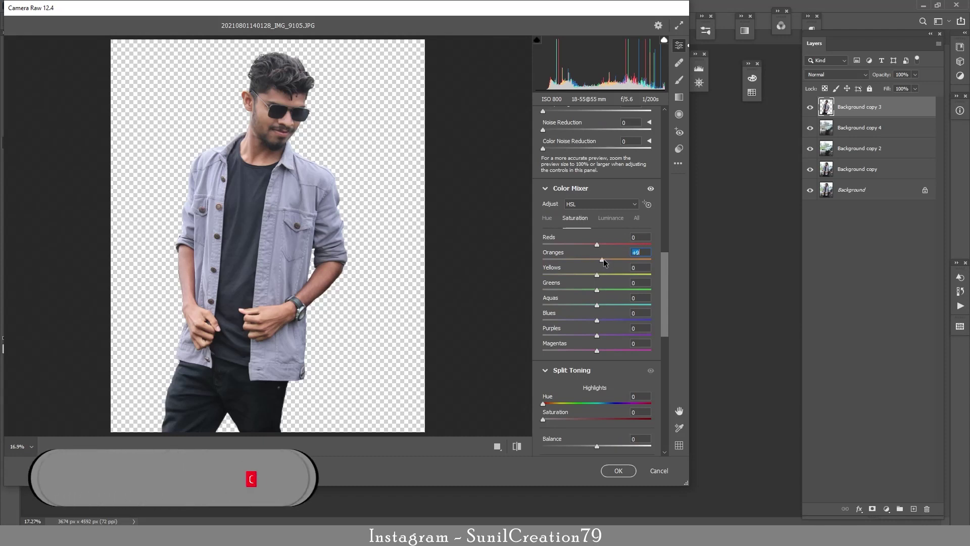
click(618, 471)
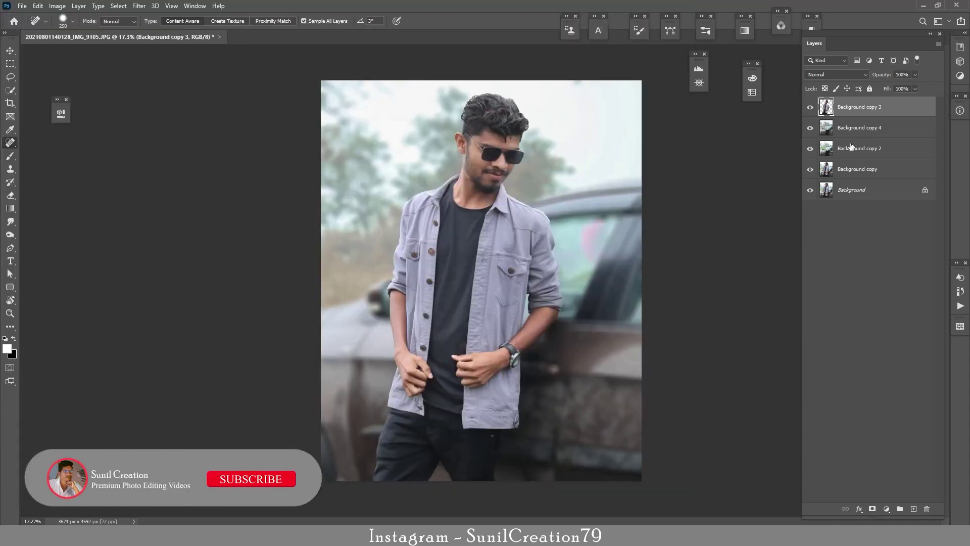
Apply a High Pass filter to Background copy 6 and blend it to sharpen the photo.
key(ctrl+j)
key(ctrl+j)
shift+click(856, 131)
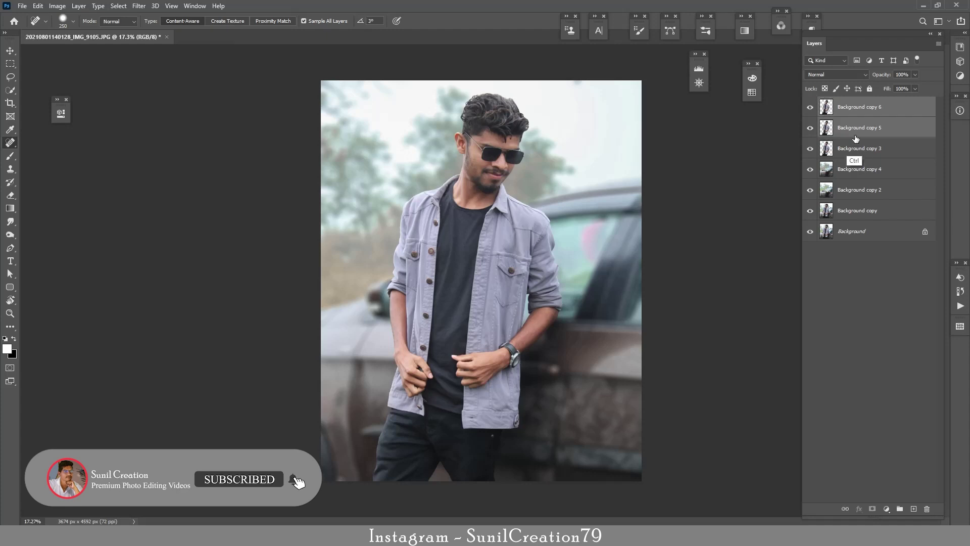
key(ctrl+alt+g)
click(859, 112)
click(139, 6)
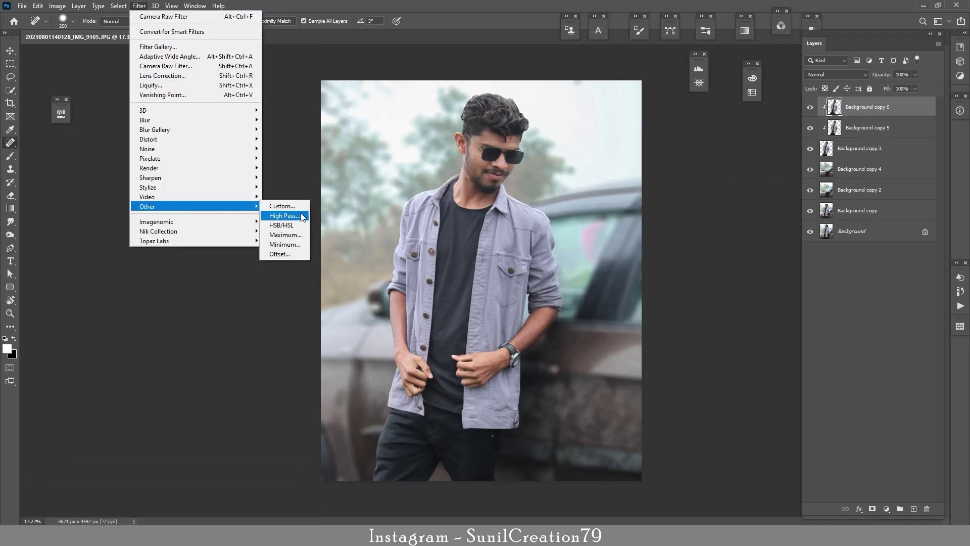
click(283, 216)
click(537, 128)
click(837, 74)
click(829, 221)
Select Background copy 5, switch to the Mixer Brush and zoom in for retouching.
click(868, 127)
key(j)
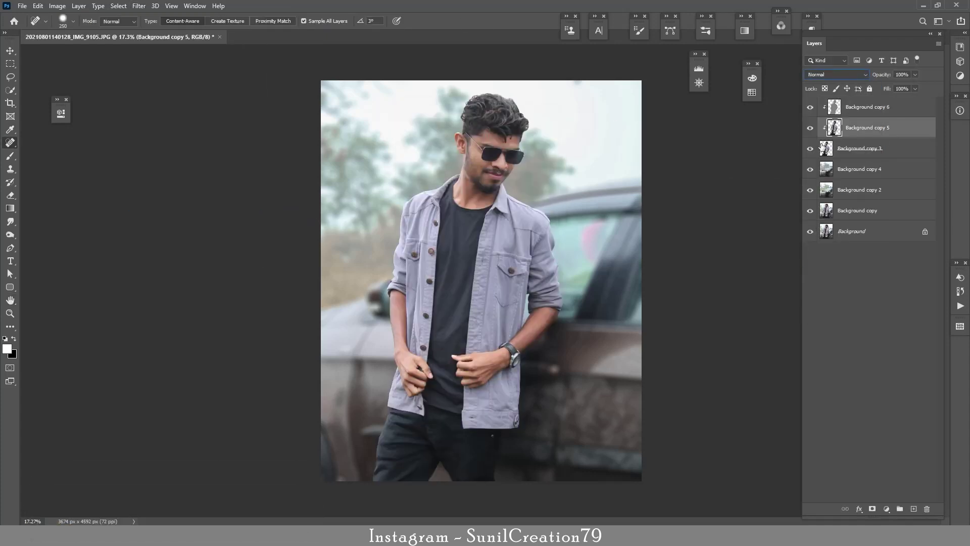
key(b)
scroll(529, 221, up, 5)
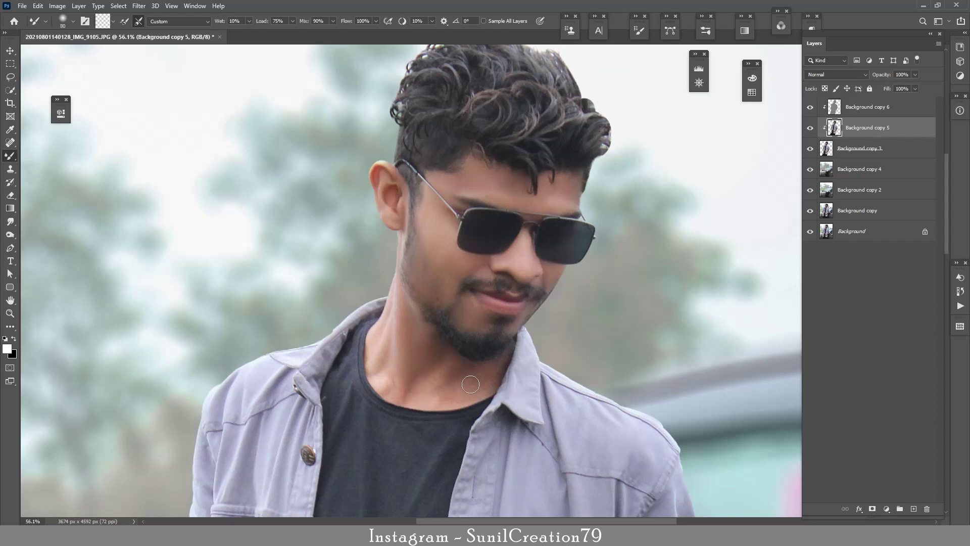
Smooth the neck, forearm and wrist skin with Mixer Brush strokes, resizing the brush, then zoom out.
drag(461, 398, 422, 360)
mouse_move(426, 326)
mouse_down()
mouse_move(520, 213)
mouse_move(521, 89)
mouse_up()
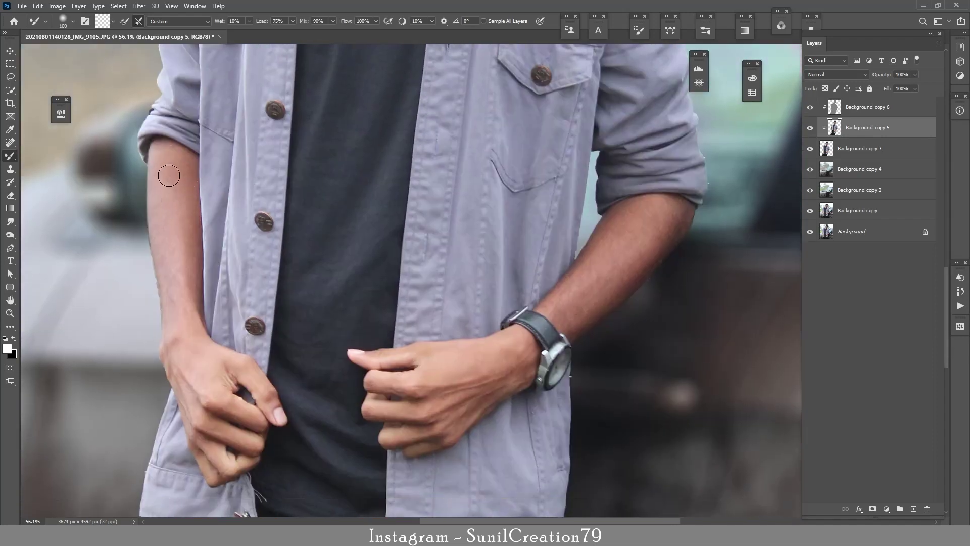
drag(194, 274, 193, 345)
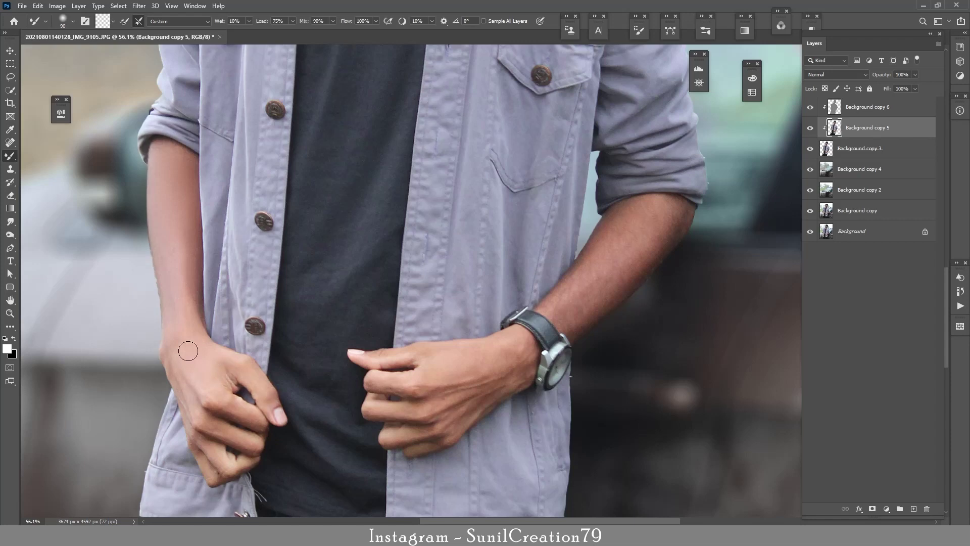
key(bracketleft)
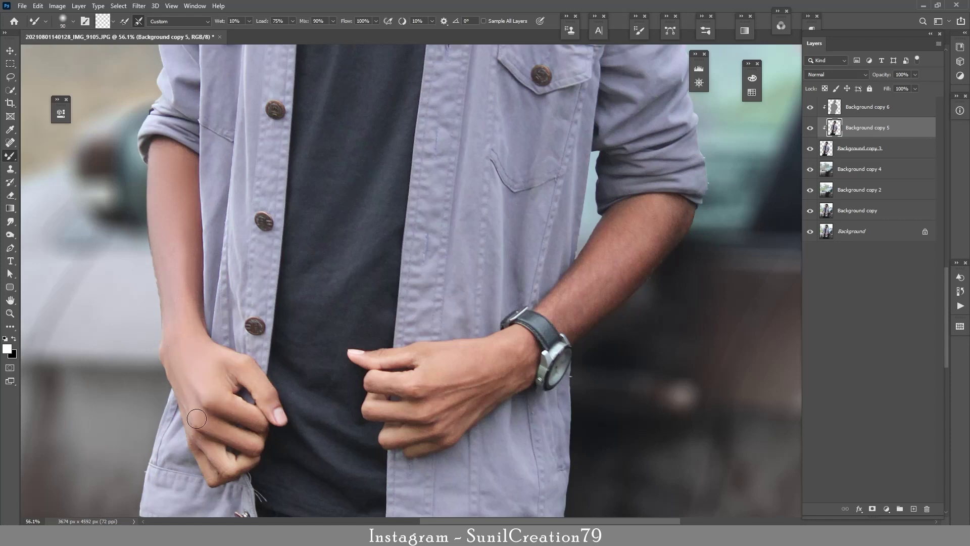
key(bracketright)
key(bracketright)
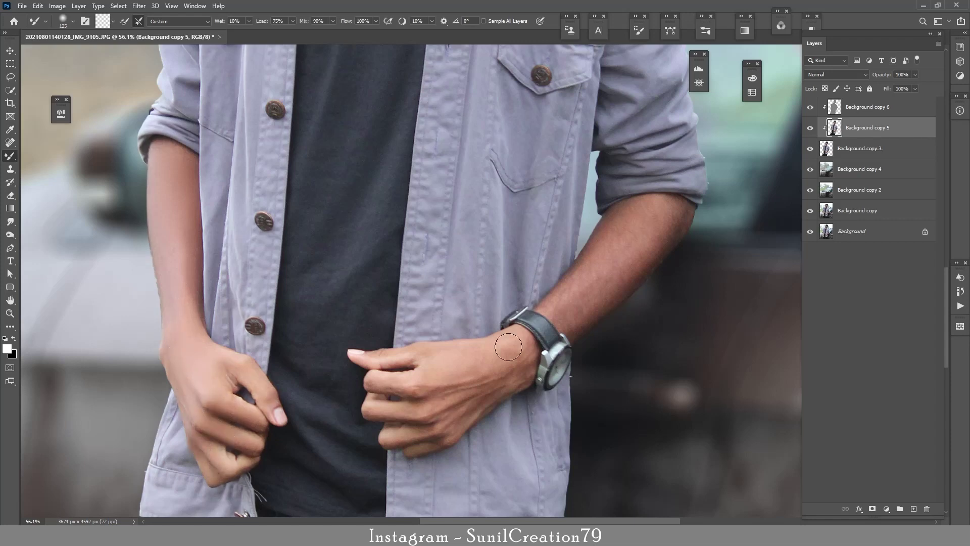
key(bracketleft)
key(bracketleft)
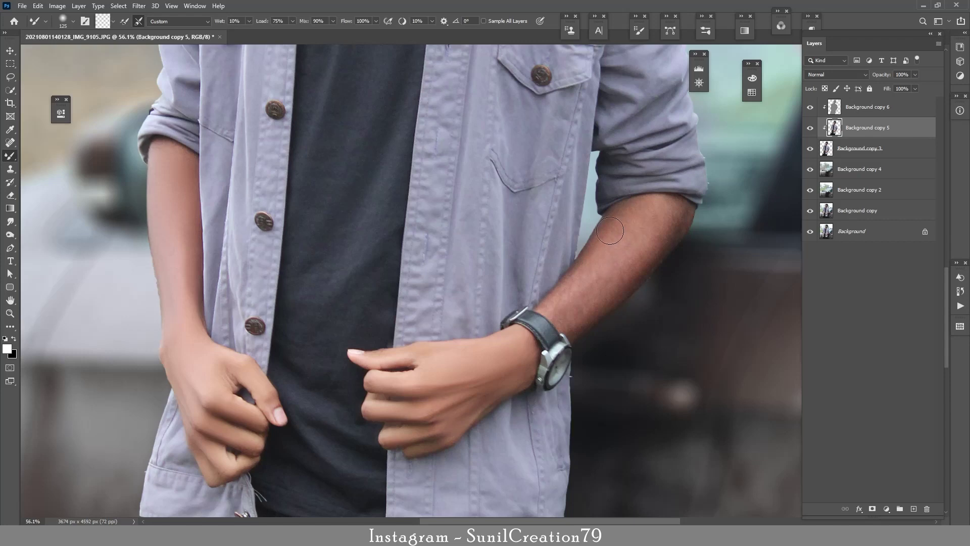
key(bracketright)
key(bracketright)
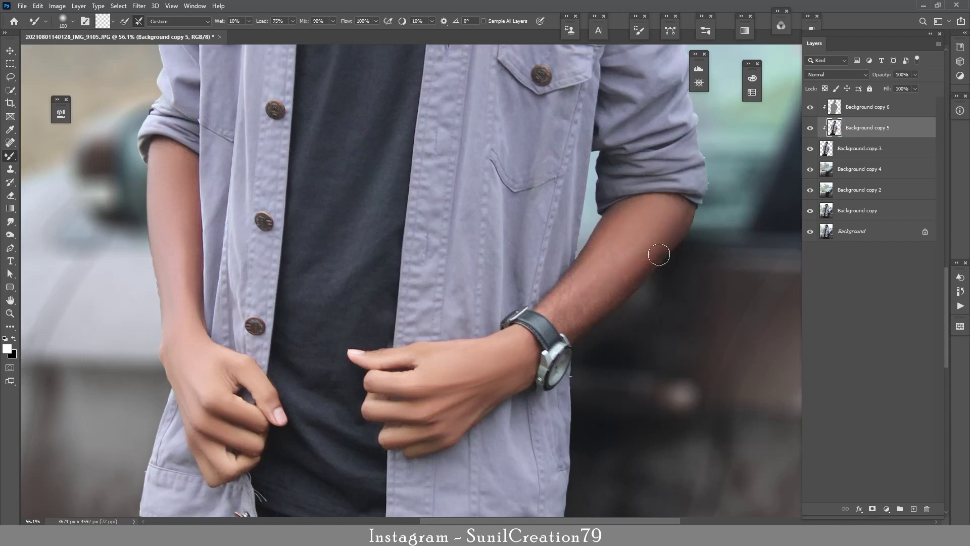
key(bracketleft)
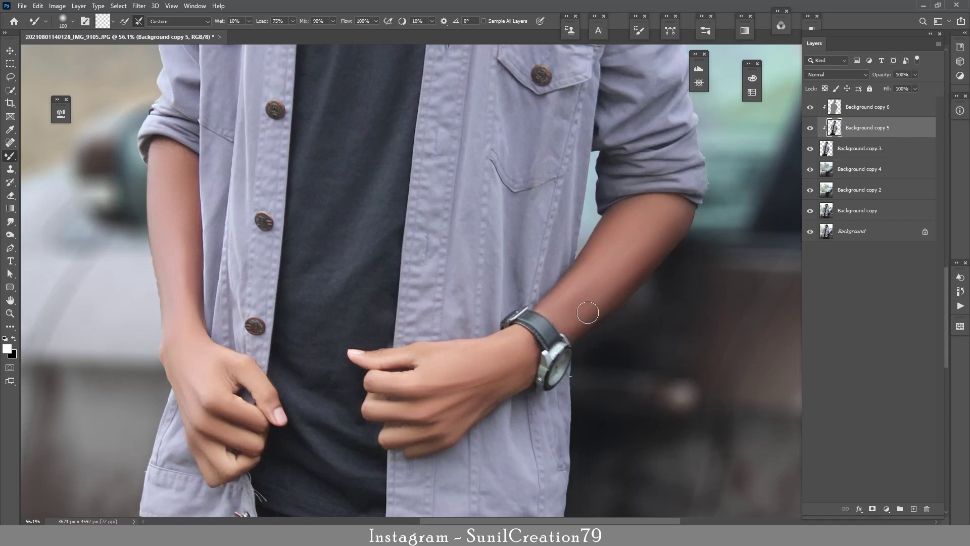
key(z)
drag(345, 284, 392, 279)
Add Layer 1 filled with 50% gray, clipped to the subject and blended as Overlay.
key(b)
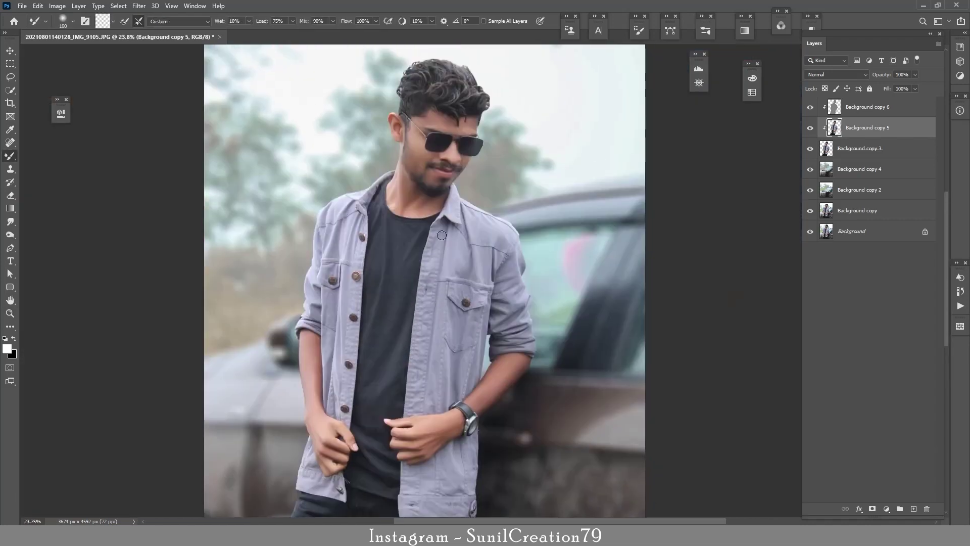
scroll(649, 241, up, 3)
key(alt+bracketright)
click(914, 508)
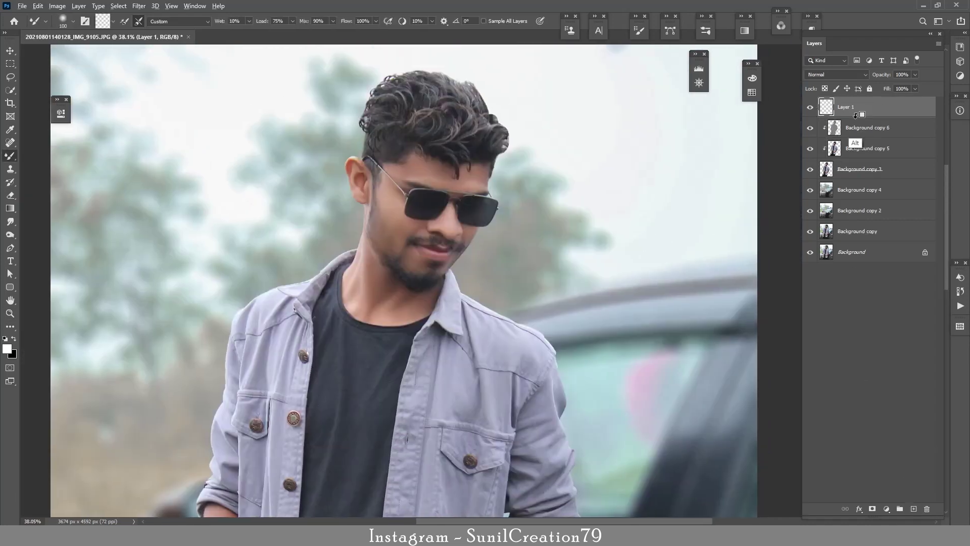
key(shift+F5)
click(498, 139)
click(487, 226)
key(Return)
alt+click(829, 112)
click(836, 74)
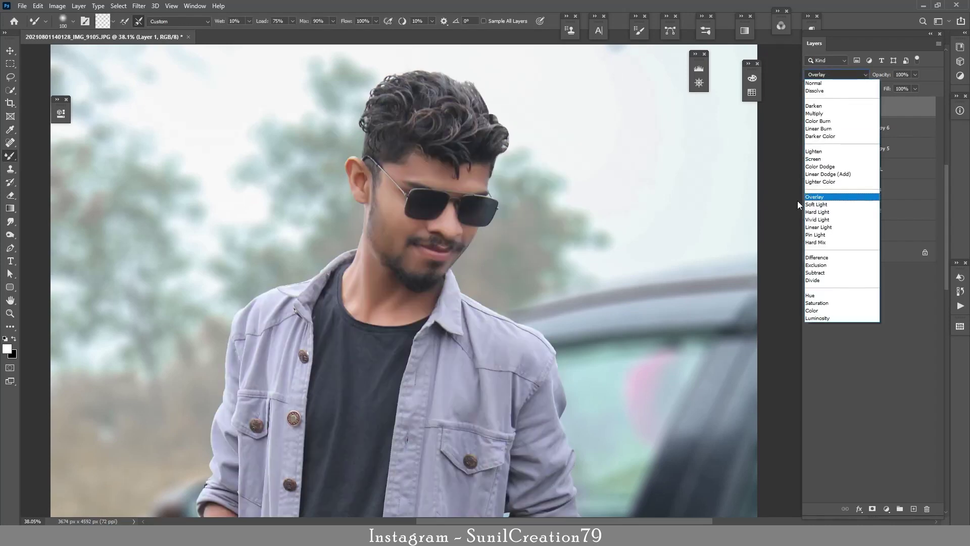
click(819, 197)
Dodge the face and left forearm on Layer 1, then fit the image on screen.
key(o)
key(bracketleft)
key(bracketleft)
key(bracketleft)
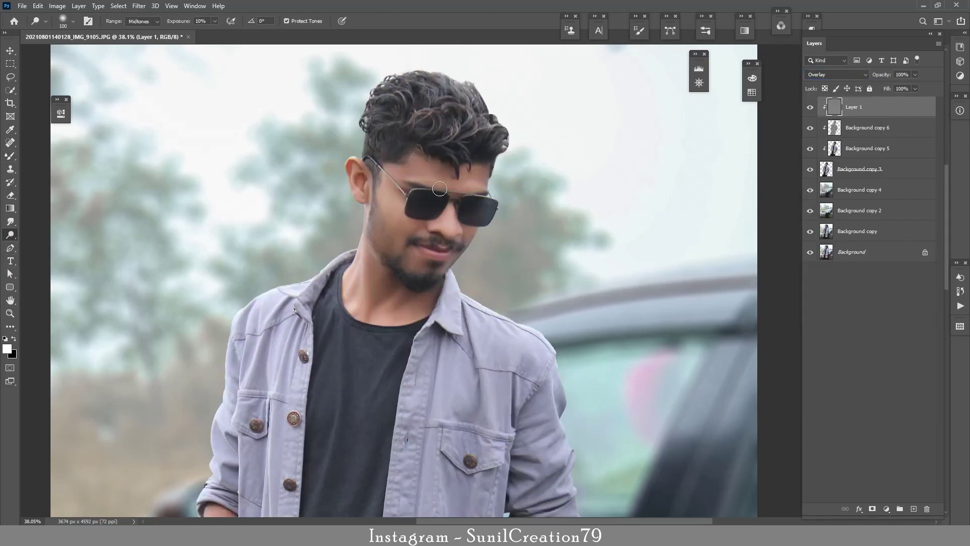
key(bracketright)
key(bracketright)
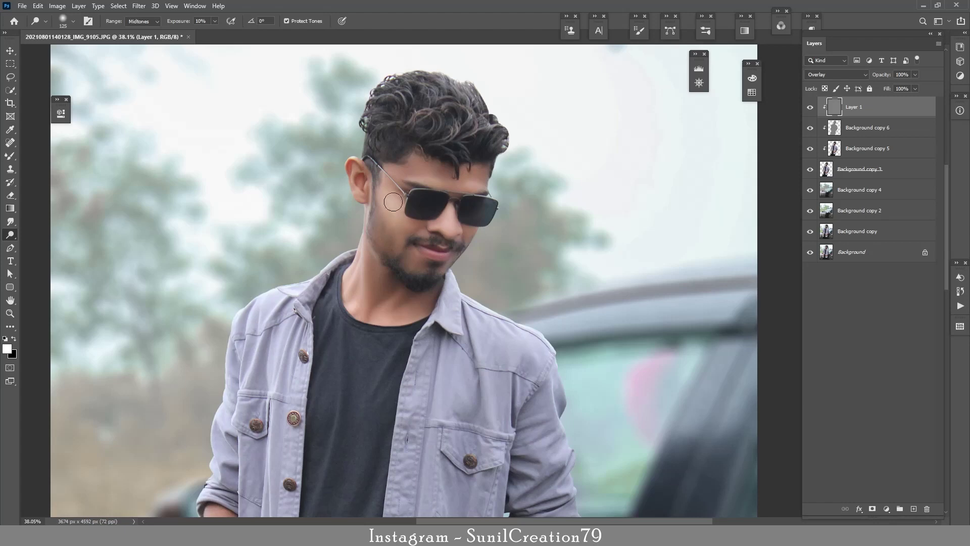
key(bracketright)
key(bracketright)
scroll(373, 234, down, 5)
scroll(329, 218, down, 2)
key(bracketleft)
drag(226, 90, 228, 177)
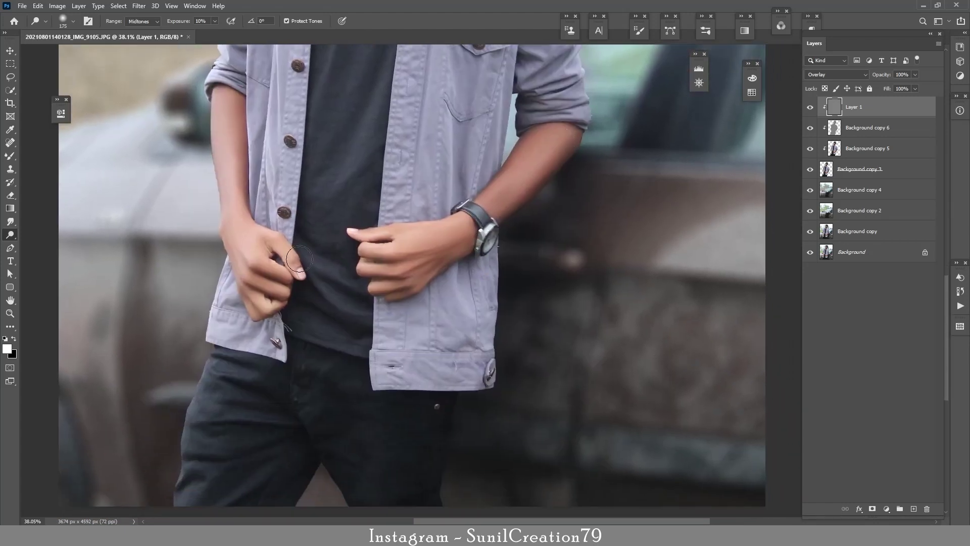
key(ctrl+0)
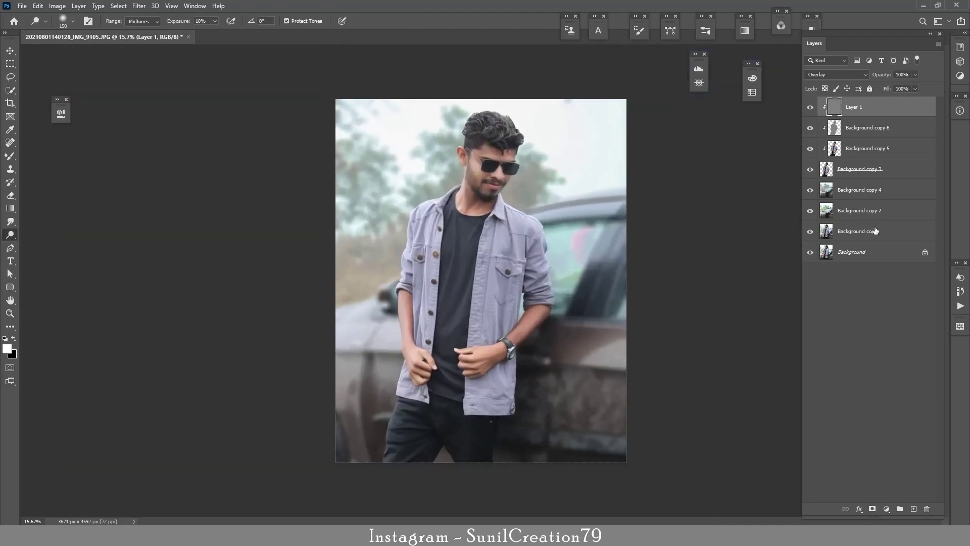
Add a Curves adjustment above Background copy 4, pulling the curve down to darken it.
click(856, 191)
click(886, 509)
click(902, 363)
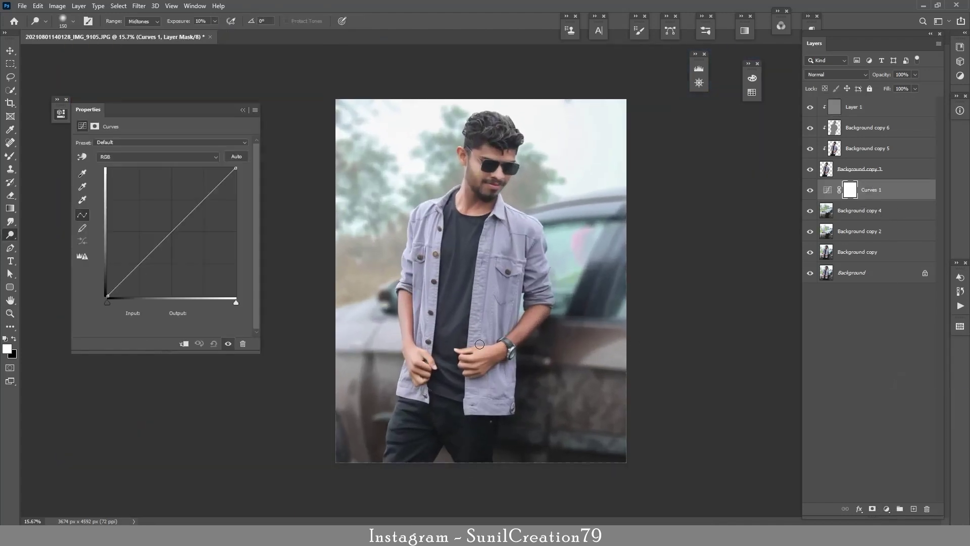
drag(184, 220, 184, 247)
click(243, 109)
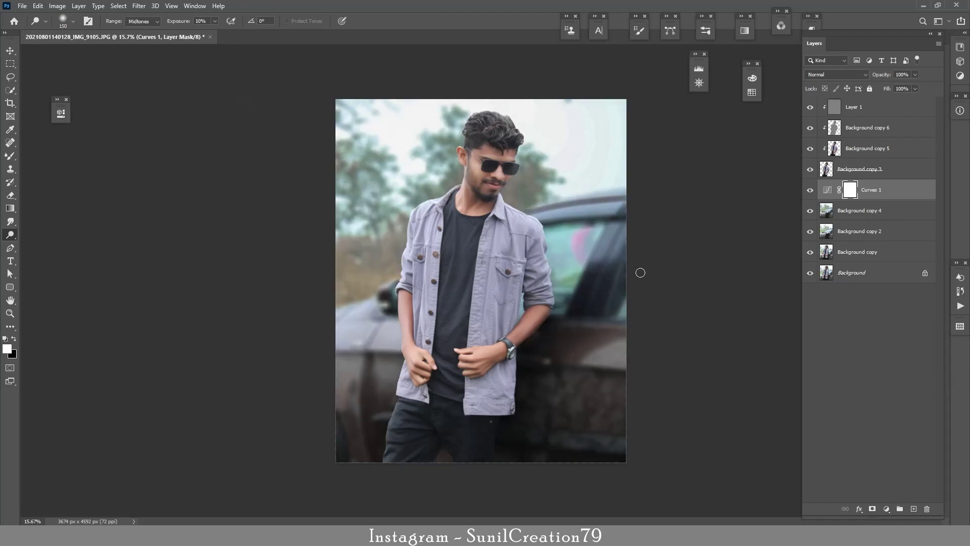
Add a Solid Color fill layer in light teal #b1d4da.
key(b)
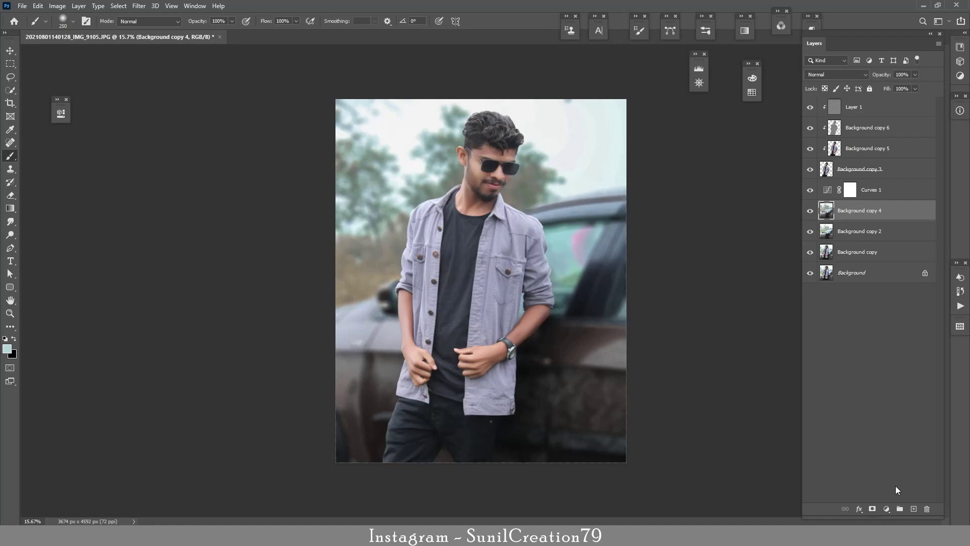
click(885, 507)
click(896, 331)
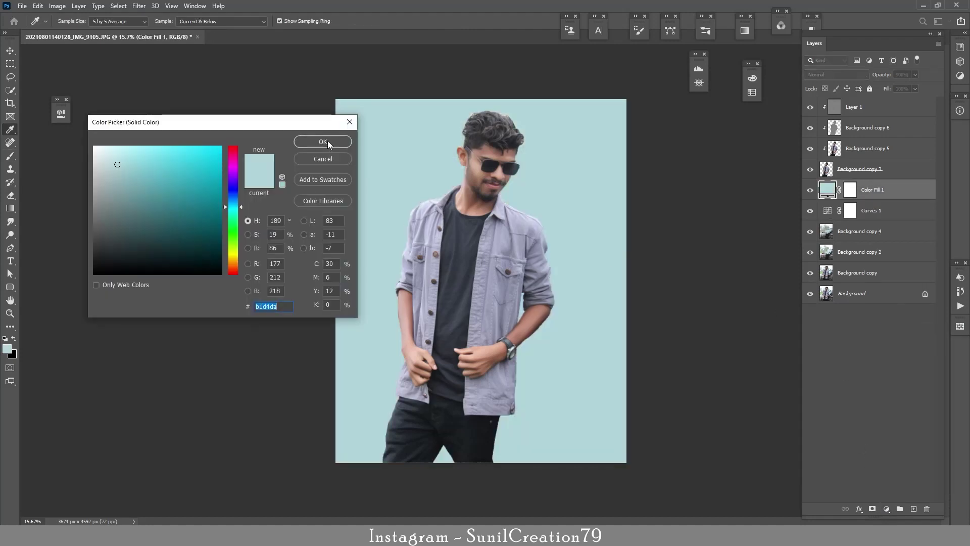
Set Color Fill 1 to Screen at 10% opacity, then select Layer 1 and stamp visible layers.
click(328, 141)
click(836, 74)
click(823, 159)
text(10)
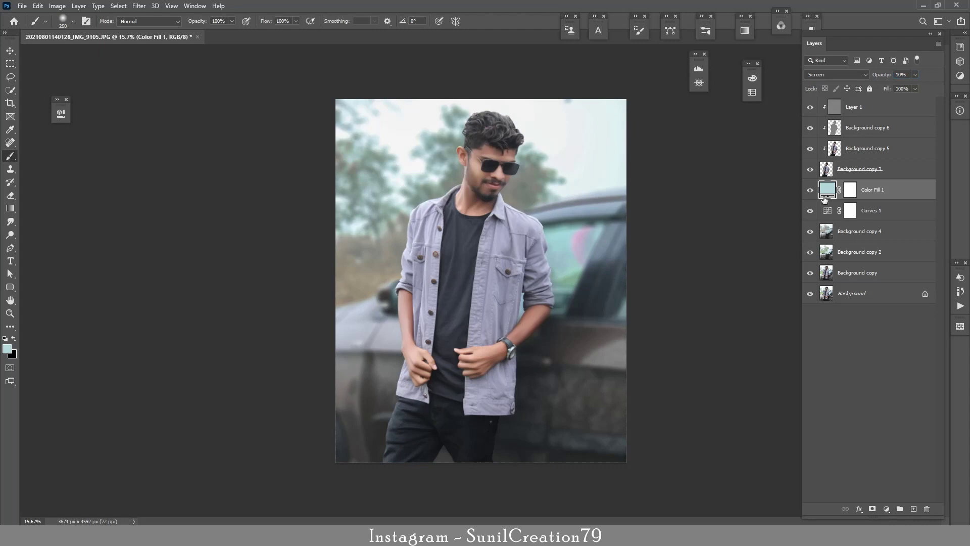
text(13)
click(865, 115)
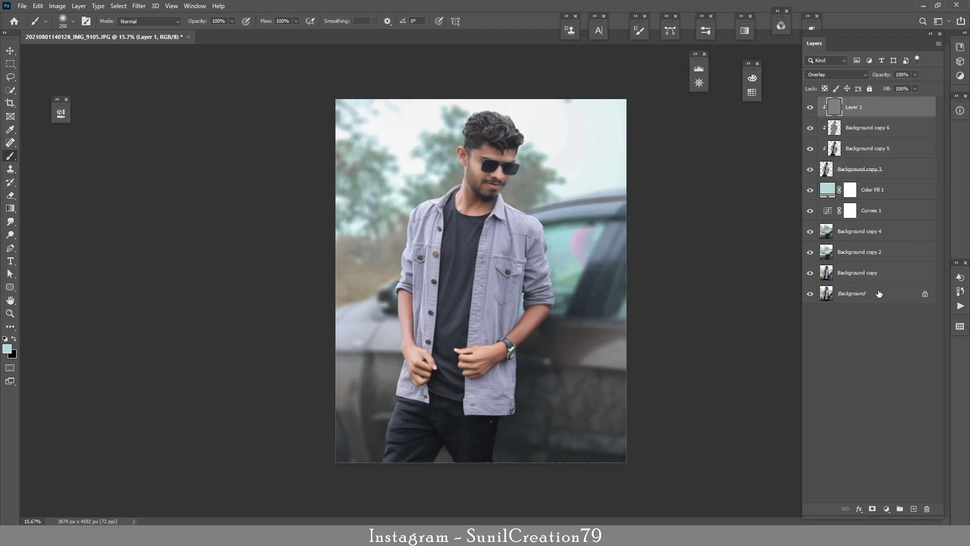
key(ctrl+shift+alt+e)
Apply a Camera Raw pass to merged Layer 2, raising Oranges saturation to +24.
click(139, 5)
click(163, 67)
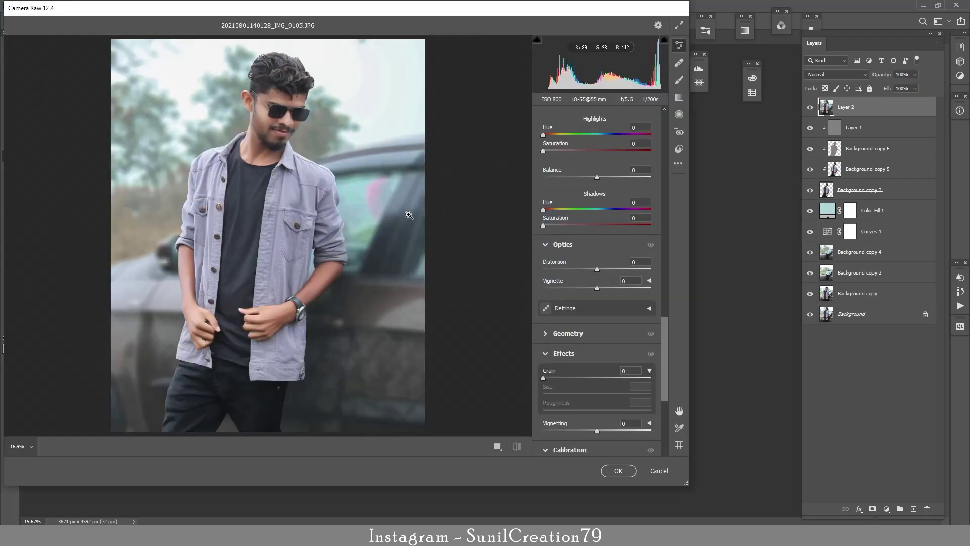
scroll(606, 266, up, 5)
scroll(605, 266, up, 5)
scroll(658, 220, down, 2)
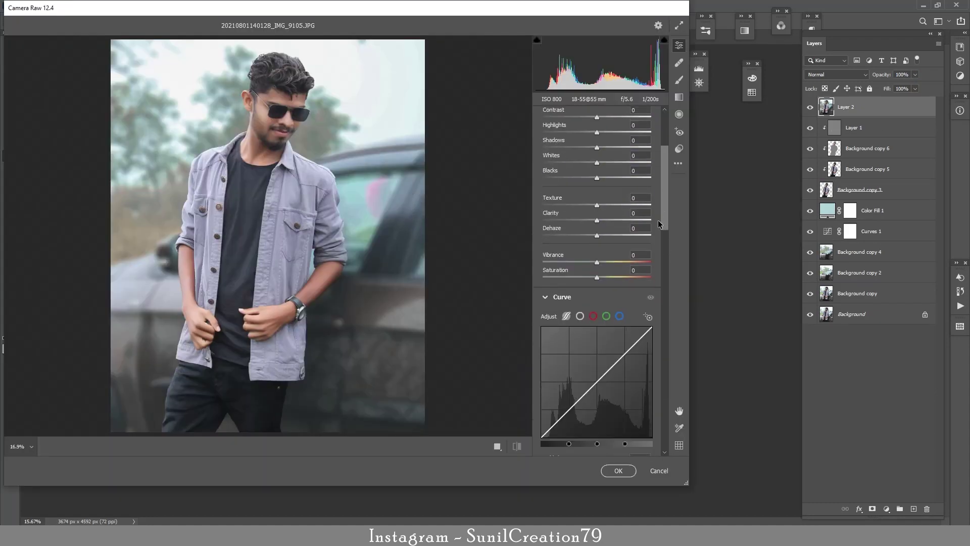
scroll(602, 213, down, 2)
scroll(612, 292, down, 5)
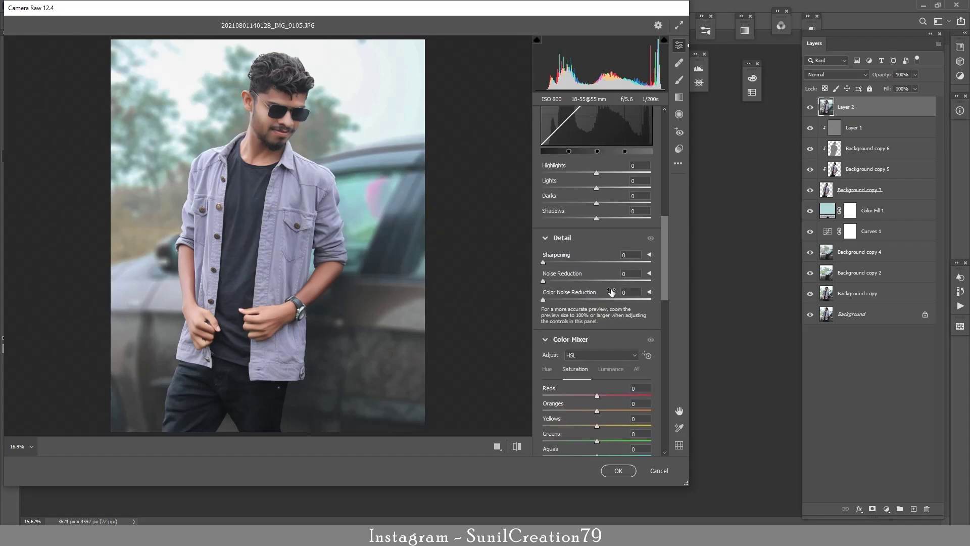
scroll(609, 278, down, 1)
scroll(599, 227, down, 4)
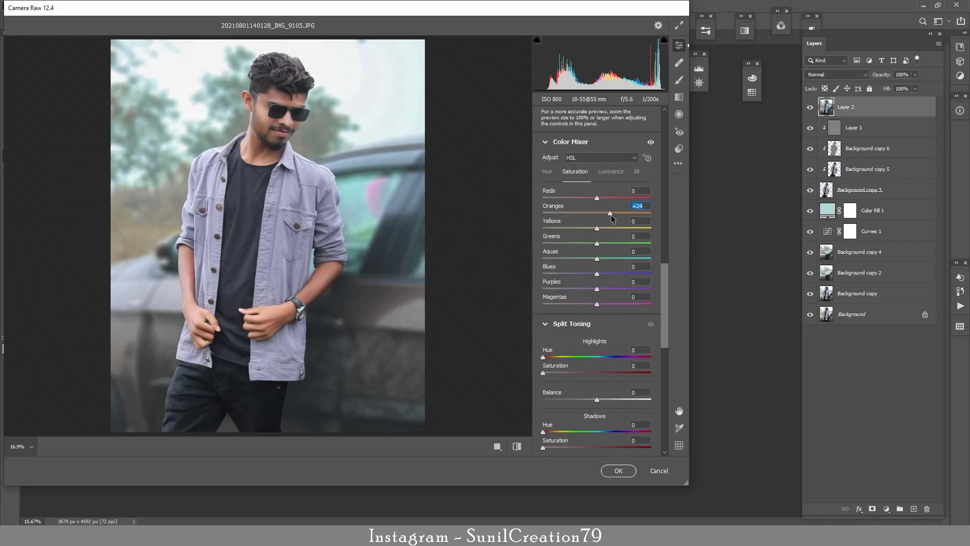
scroll(619, 450, down, 10)
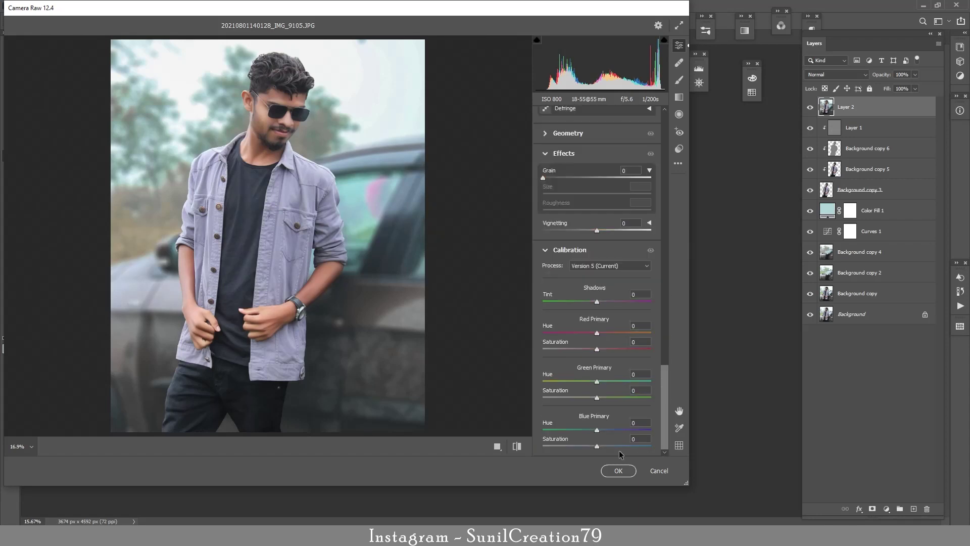
click(619, 471)
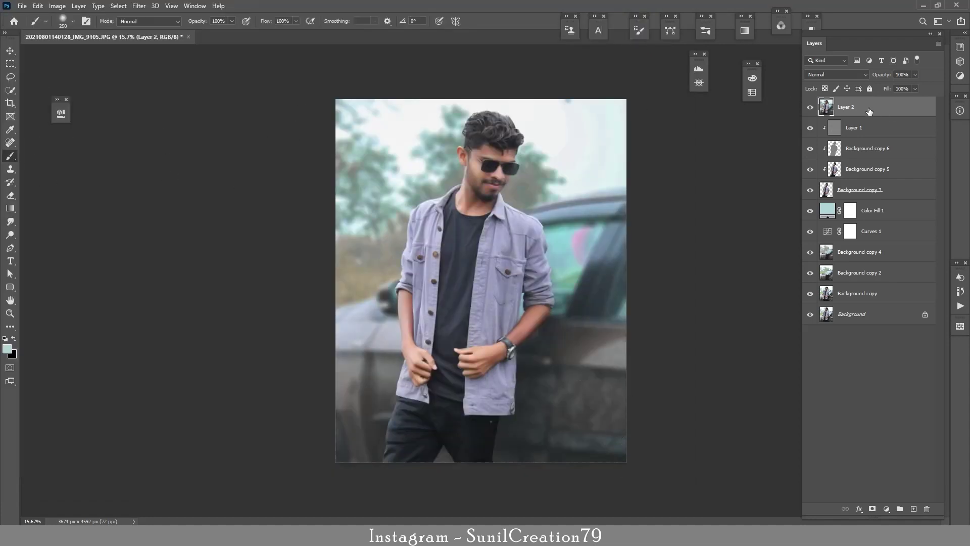
Liquify the man's hair at upper right upward and outward with an enlarged brush, then apply.
click(139, 5)
click(152, 80)
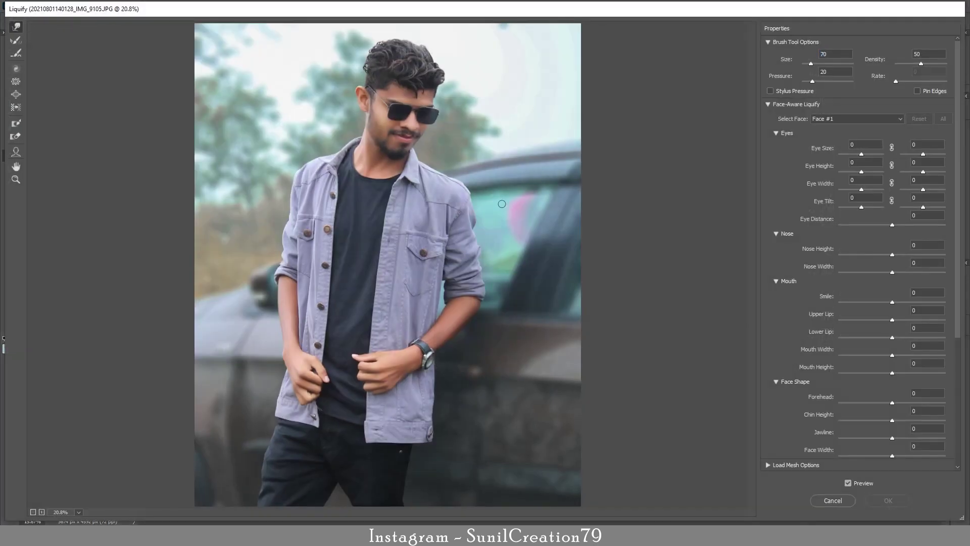
scroll(490, 193, up, 1)
scroll(475, 172, up, 1)
scroll(460, 147, up, 2)
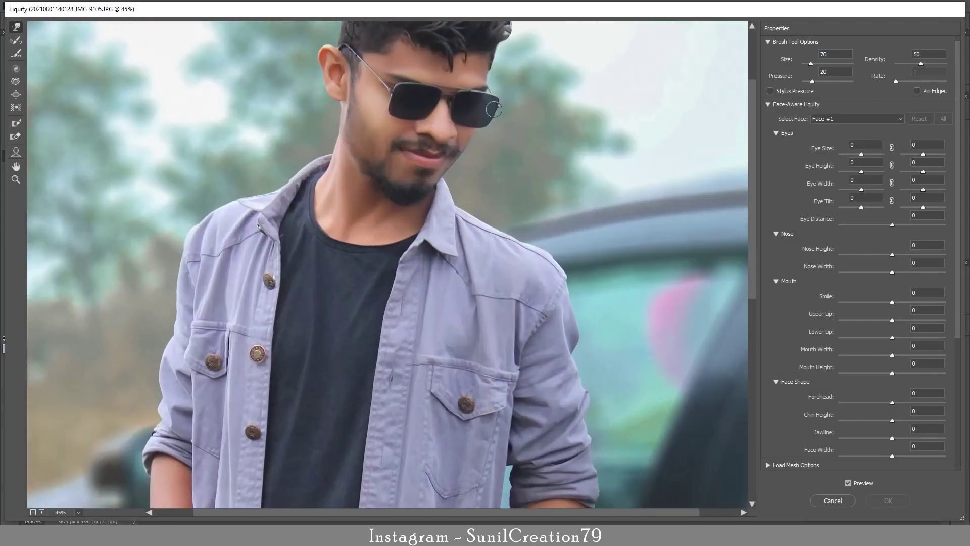
scroll(449, 129, up, 1)
key(bracketright)
key(bracketright)
key(bracketright)
mouse_move(449, 128)
mouse_down()
mouse_move(475, 70)
mouse_move(419, 85)
mouse_move(384, 126)
mouse_move(404, 96)
mouse_move(469, 98)
mouse_move(489, 87)
mouse_move(501, 153)
mouse_up()
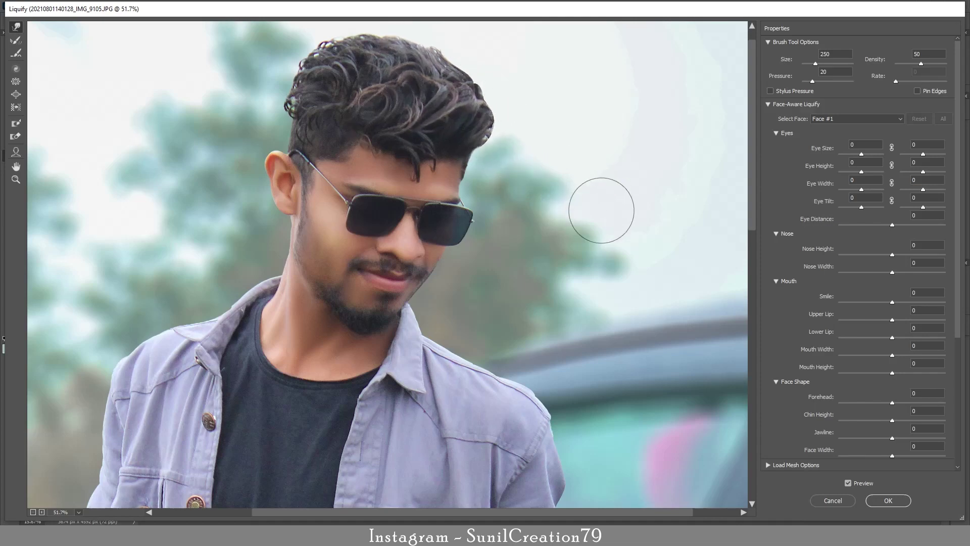
key(ctrl+0)
scroll(565, 181, down, 3)
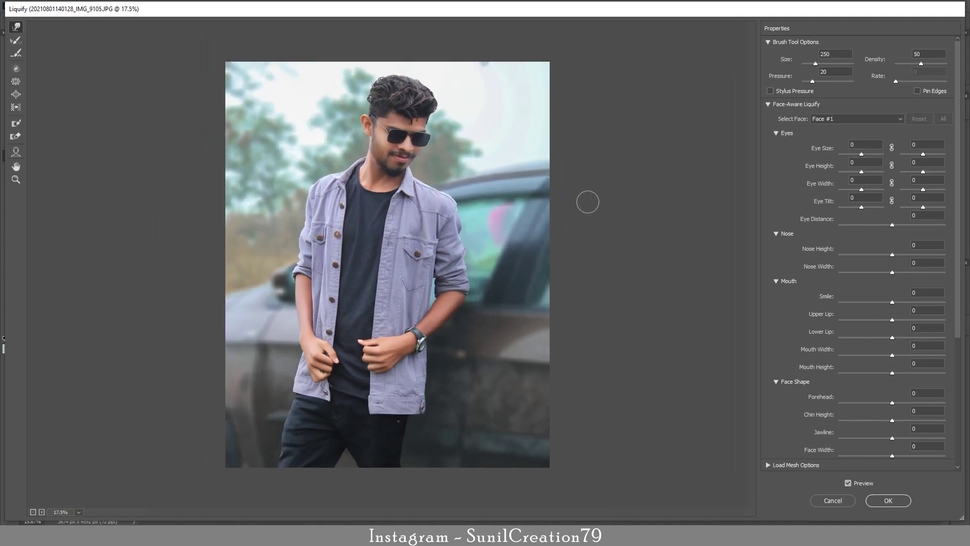
click(894, 502)
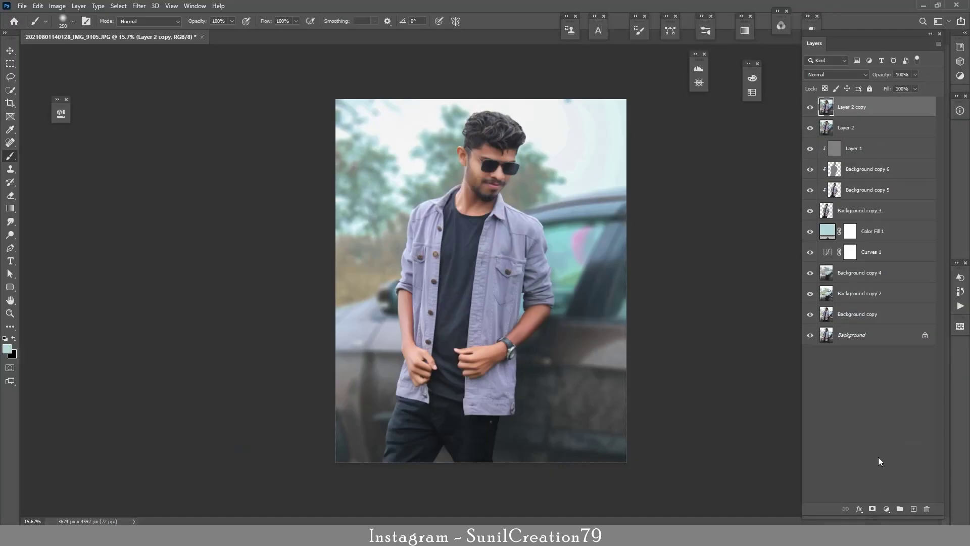
In Camera Raw, set Vignetting to -16, Grain to 12 and Clarity to +33.
click(139, 6)
click(162, 69)
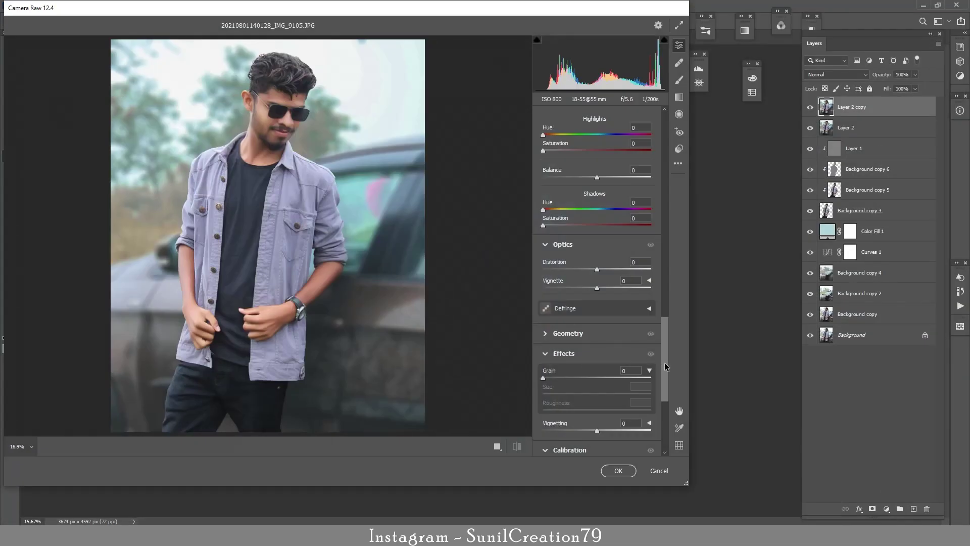
scroll(665, 368, down, 4)
drag(595, 230, 588, 231)
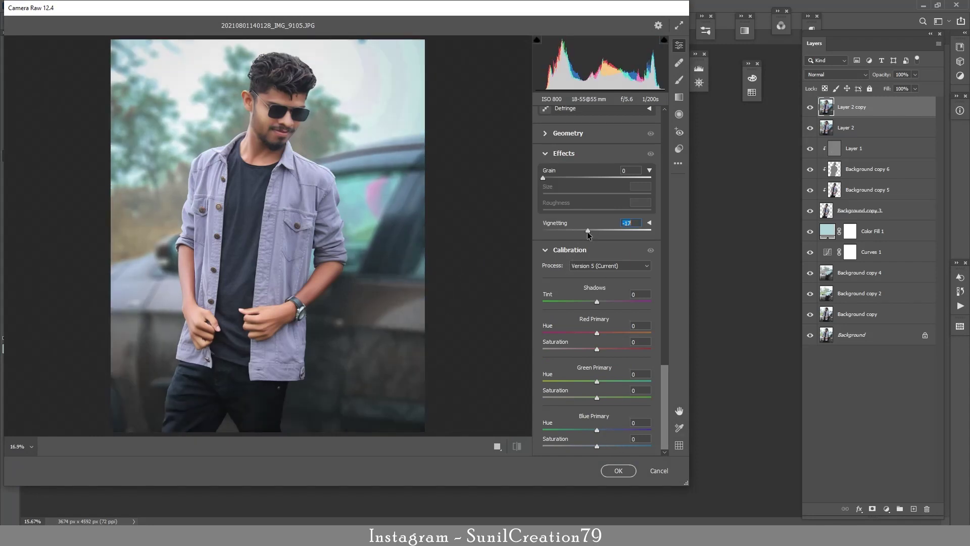
key(ctrl+plus)
drag(546, 178, 559, 179)
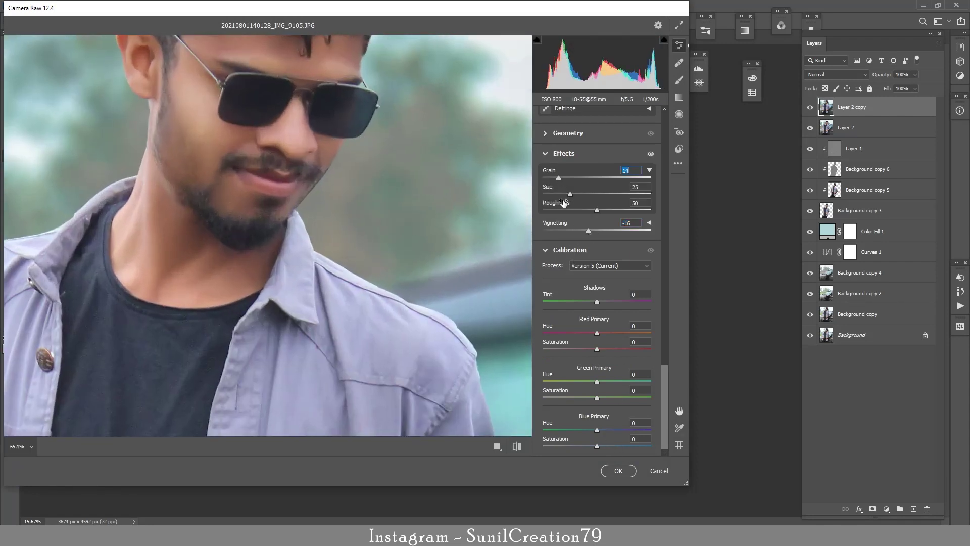
key(Down)
key(Down)
drag(665, 372, 665, 288)
key(ctrl+0)
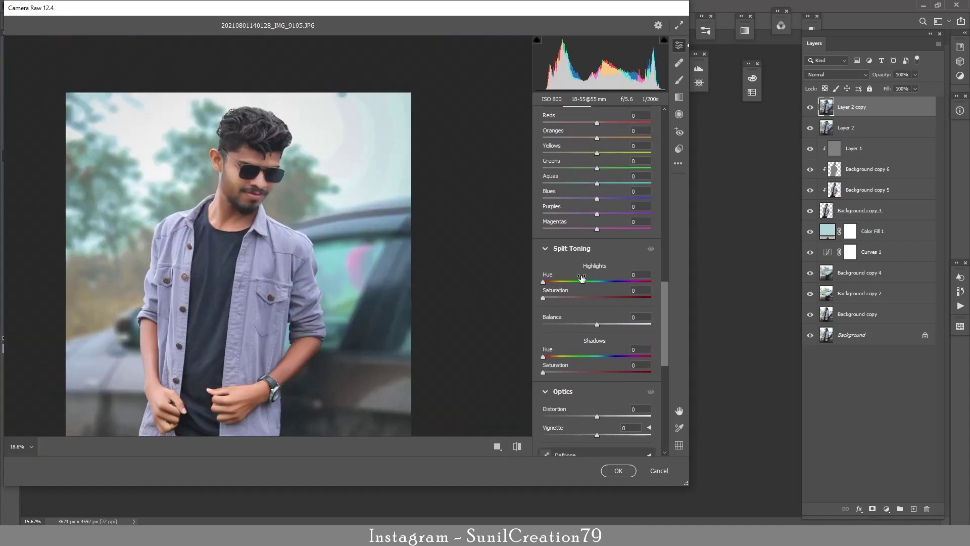
scroll(657, 261, up, 10)
drag(597, 193, 615, 193)
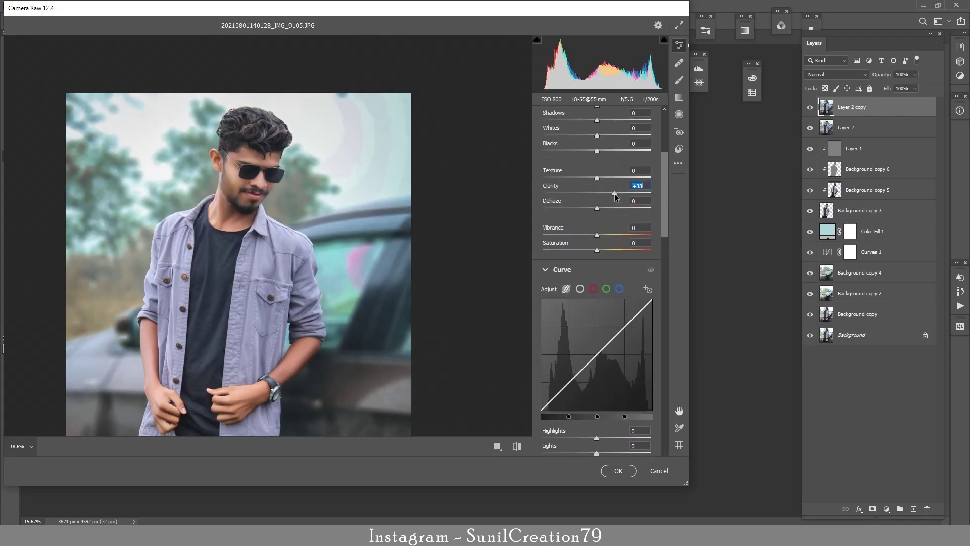
Apply the Camera Raw pass and duplicate Color Fill 1 above Layer 1.
click(618, 470)
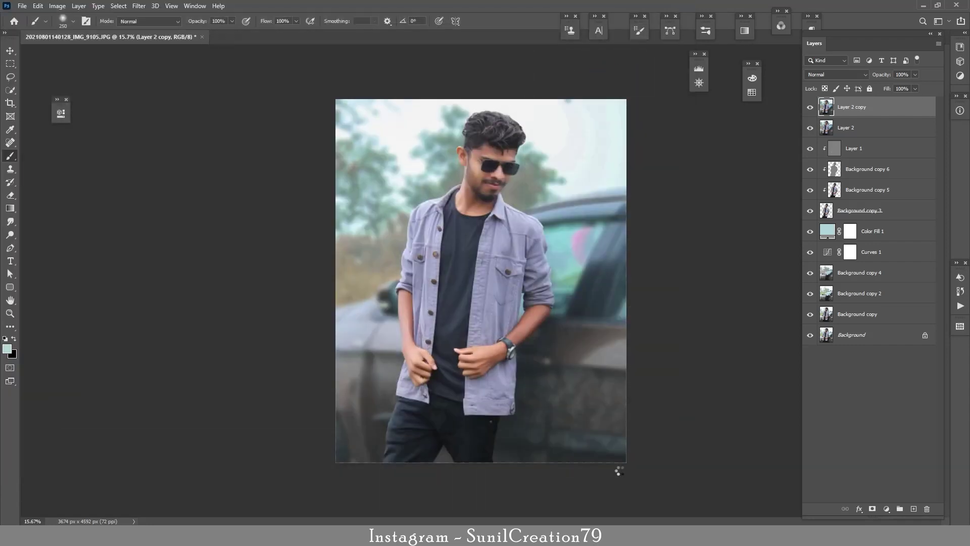
mouse_move(868, 233)
mouse_down()
mouse_move(843, 77)
mouse_move(850, 166)
mouse_up()
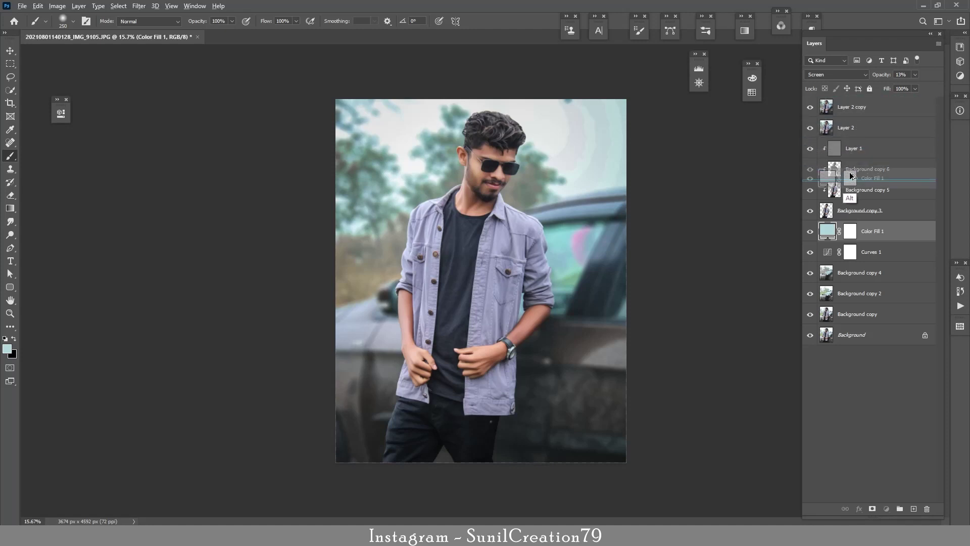
mouse_move(851, 166)
mouse_down()
mouse_move(838, 147)
mouse_move(853, 115)
mouse_up()
Mask the man out of the fill copy using his saved selection, and lower its opacity to about 5%.
click(119, 5)
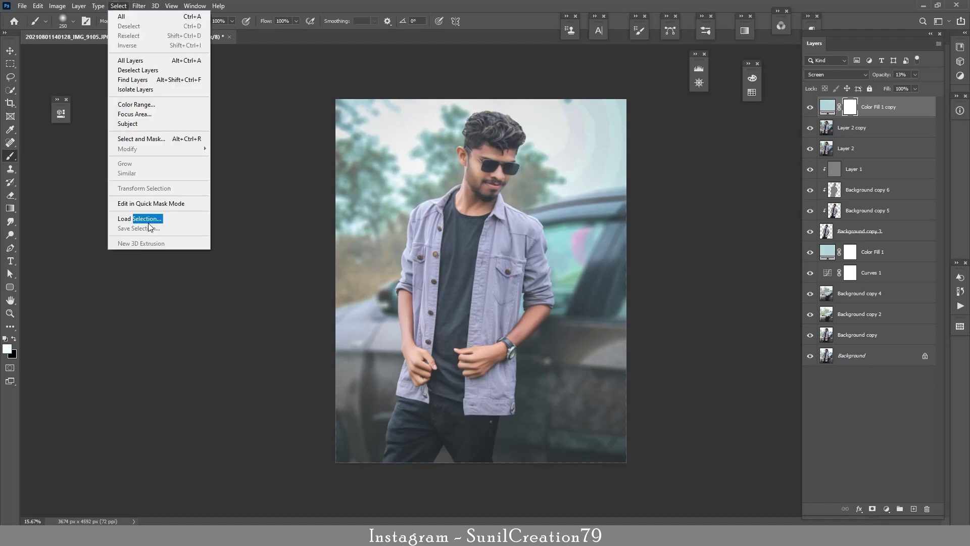
click(133, 202)
click(475, 174)
click(561, 135)
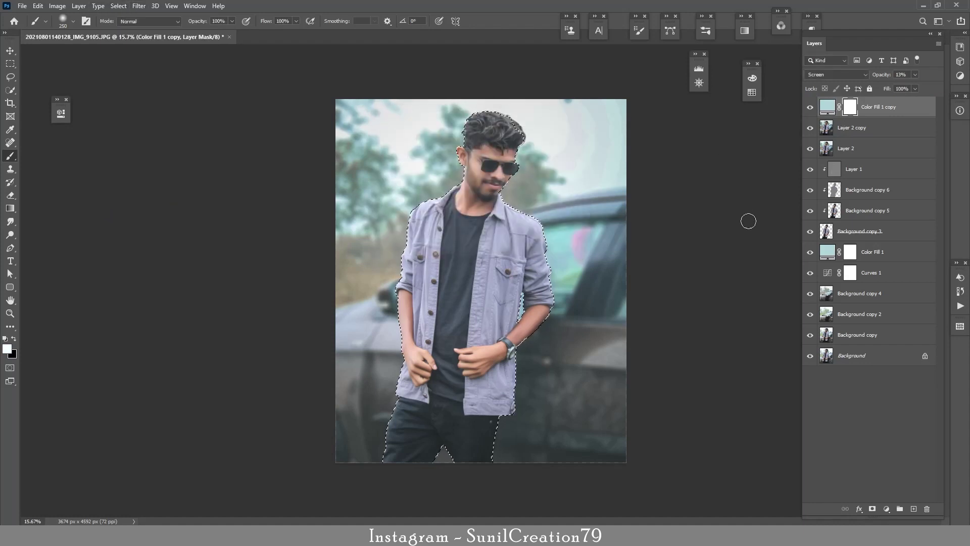
key(ctrl+BackSpace)
key(ctrl+d)
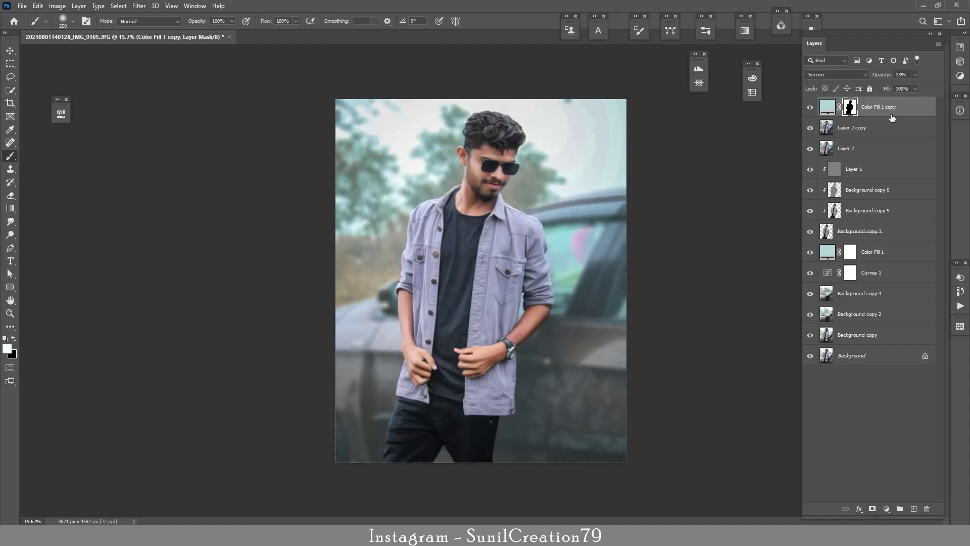
text(4)
key(super+h)
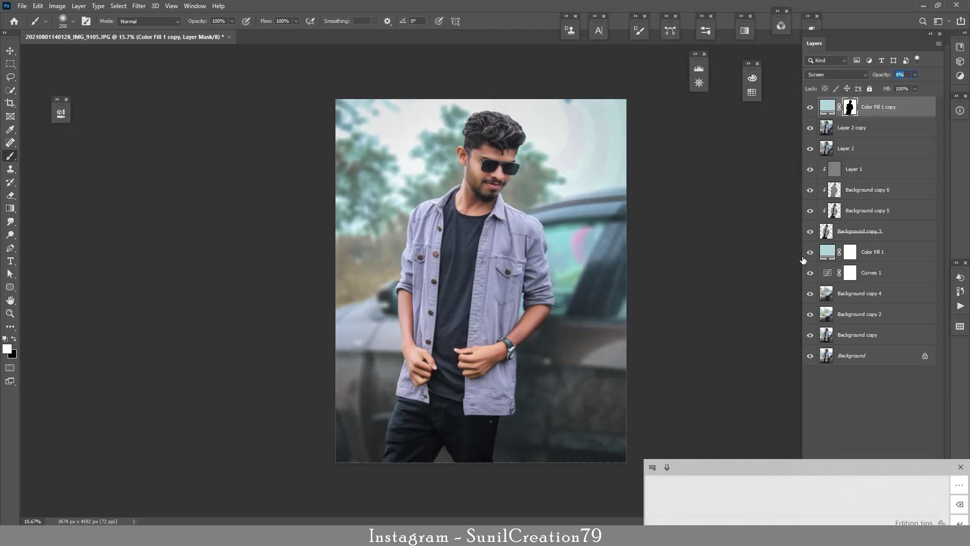
key(Escape)
text(5)
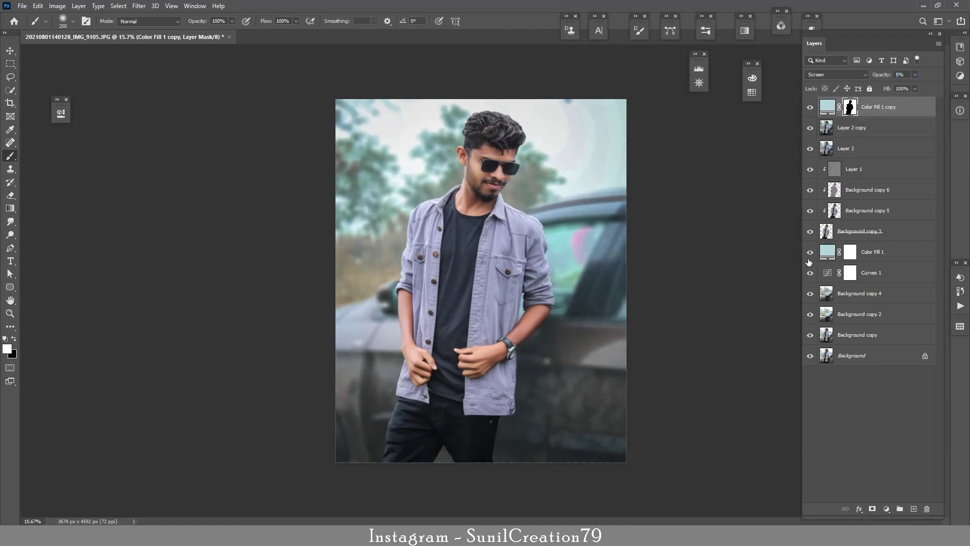
Stamp all visible layers into Layer 3 and apply a Gaussian Blur to it.
key(ctrl+shift+alt+e)
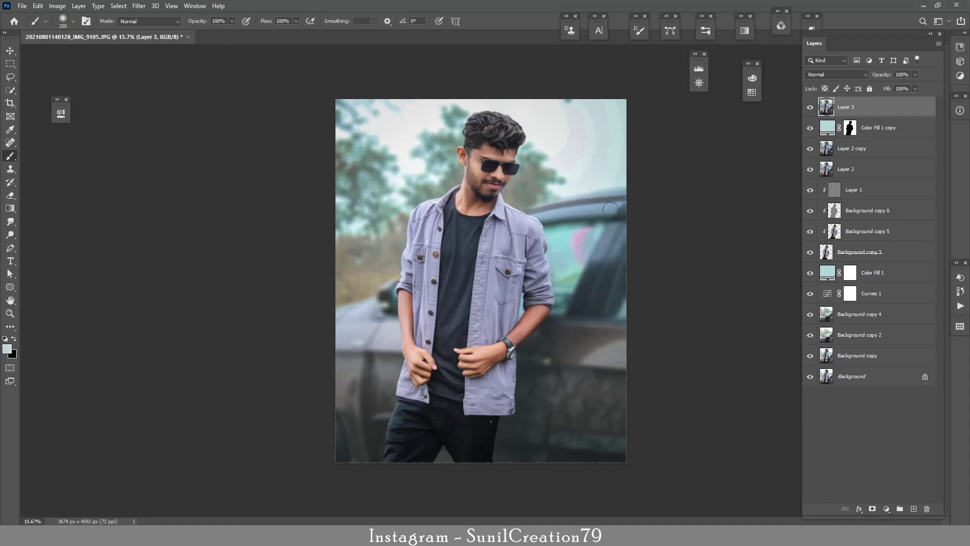
click(139, 6)
mouse_move(155, 129)
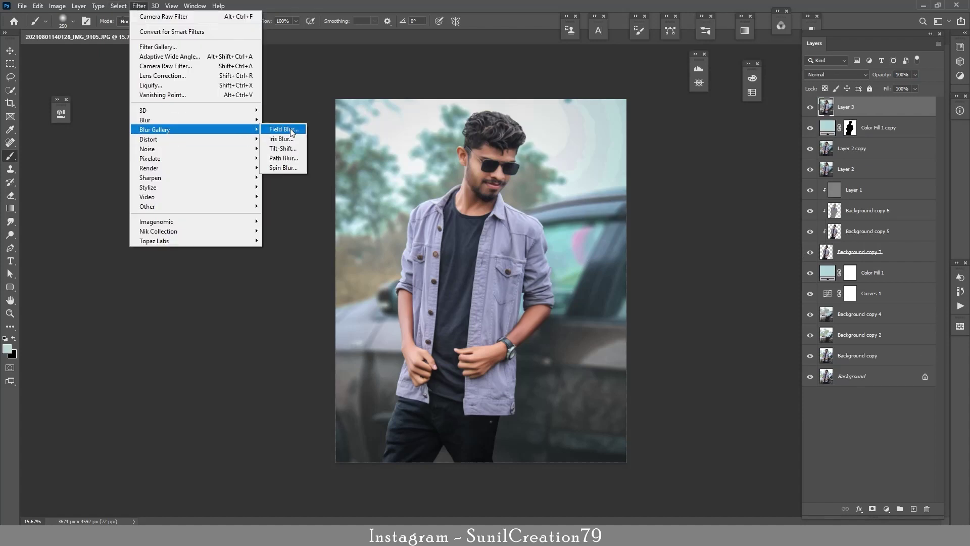
click(299, 158)
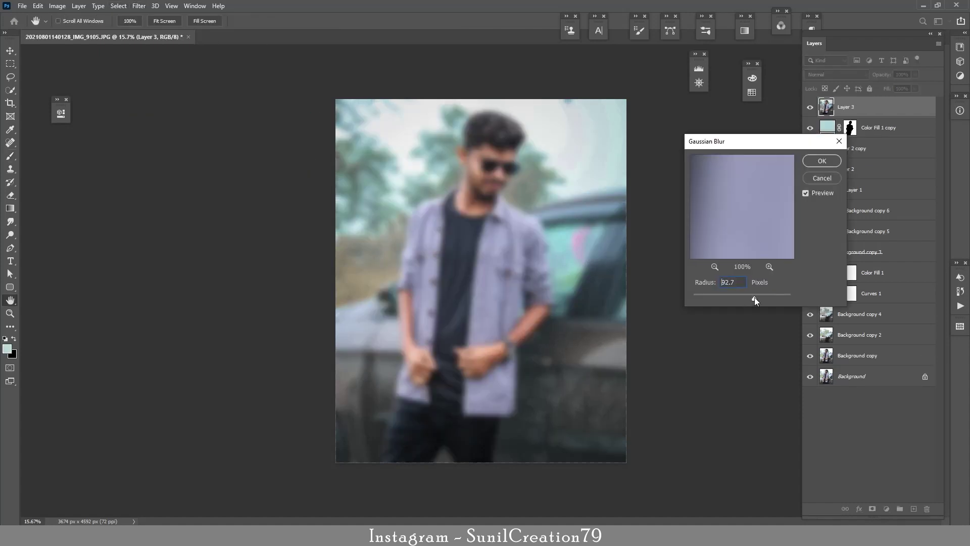
key(Return)
Give Layer 3 a black mask, paint blur into the upper sky, then stamp Layer 4.
key(b)
alt+click(872, 508)
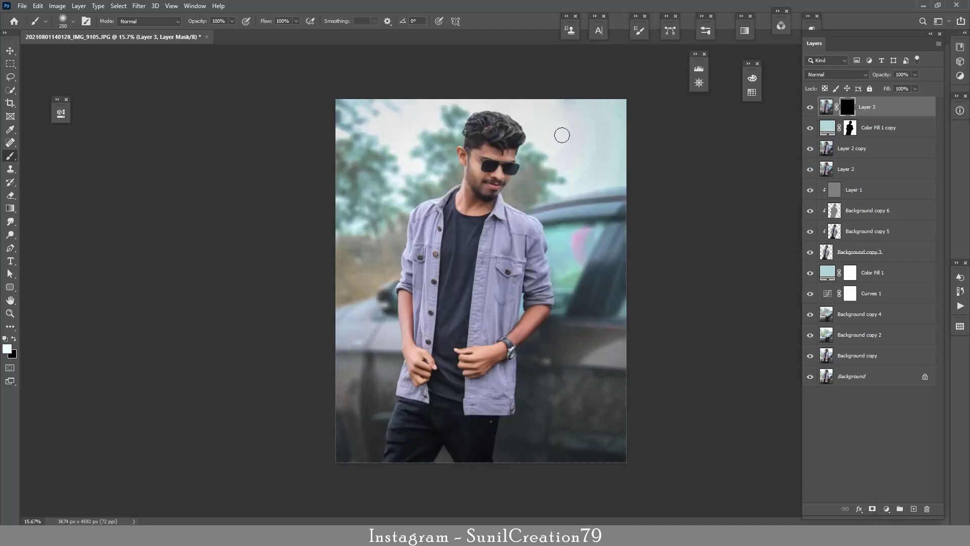
mouse_move(562, 135)
mouse_down()
mouse_move(592, 158)
mouse_move(543, 149)
mouse_up()
drag(401, 110, 402, 112)
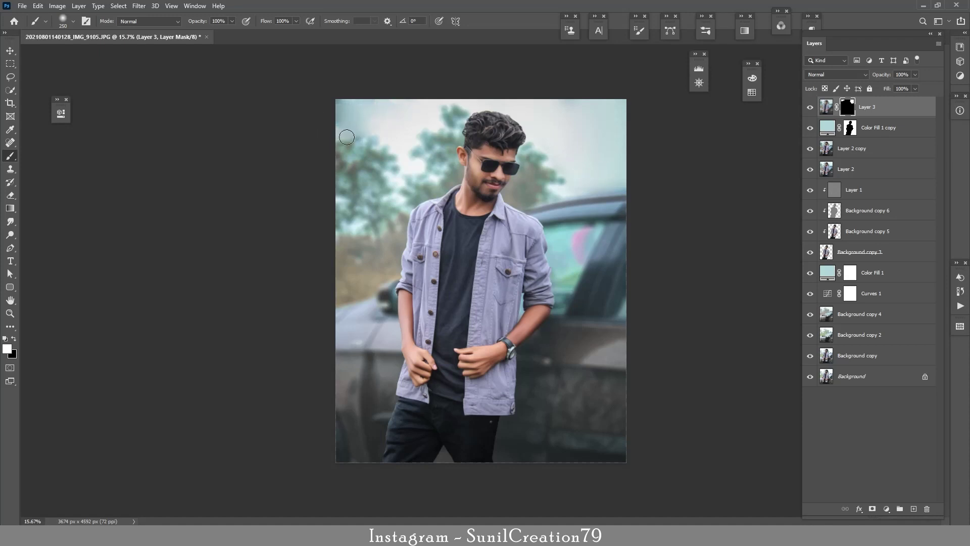
mouse_move(347, 137)
mouse_down()
mouse_move(370, 123)
mouse_move(366, 150)
mouse_up()
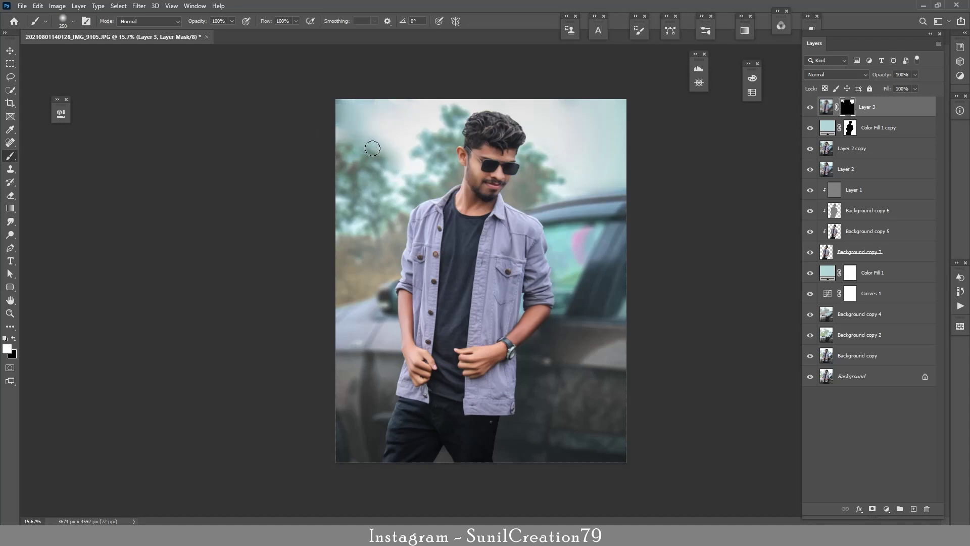
key(x)
drag(379, 134, 383, 135)
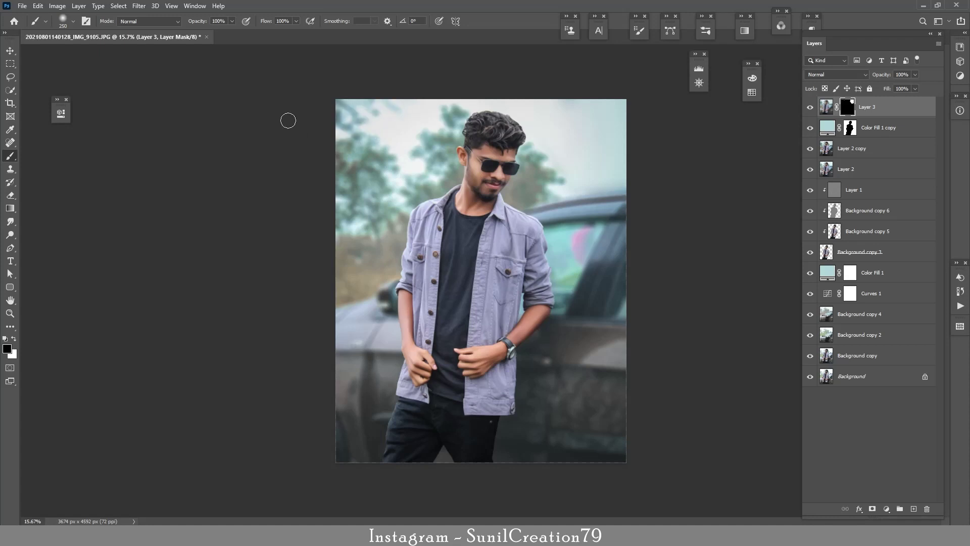
key(ctrl+shift+alt+e)
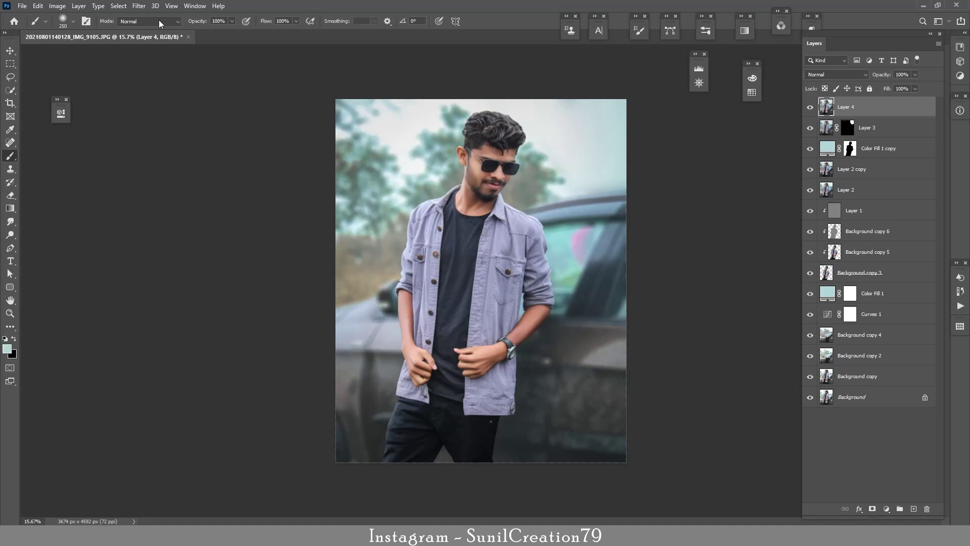
Apply a High Pass filter to Layer 4 and set its blend mode to Overlay.
click(139, 6)
click(285, 217)
click(554, 131)
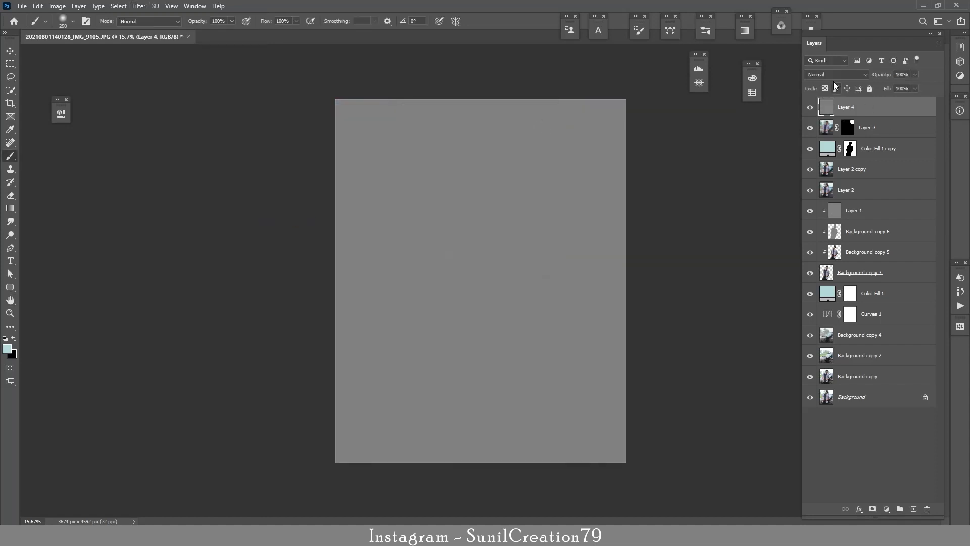
click(835, 75)
click(814, 205)
Duplicate the Overlay sharpening layer, group the copies as Group 1, and compare with it hidden.
key(ctrl+j)
key(ctrl+j)
key(ctrl+j)
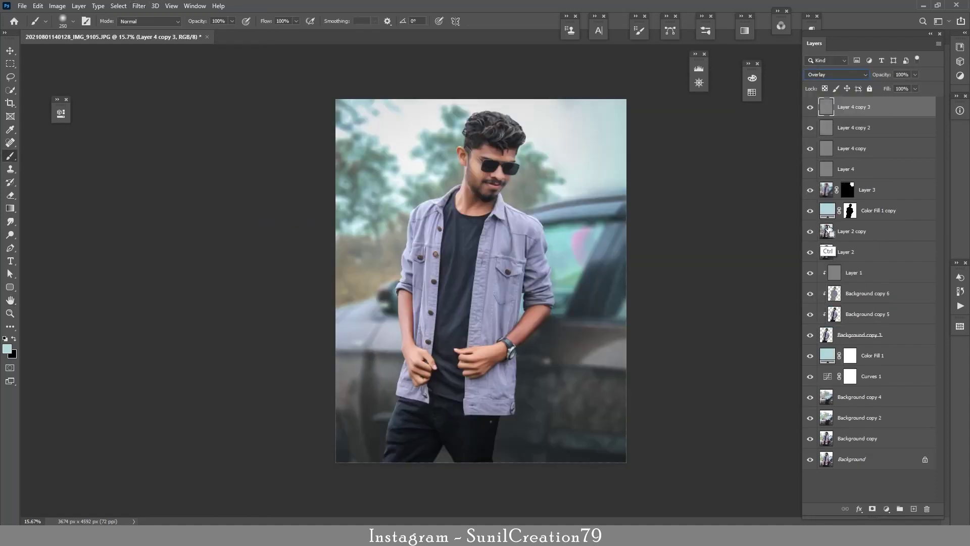
key(ctrl+j)
key(z)
scroll(539, 186, up, 5)
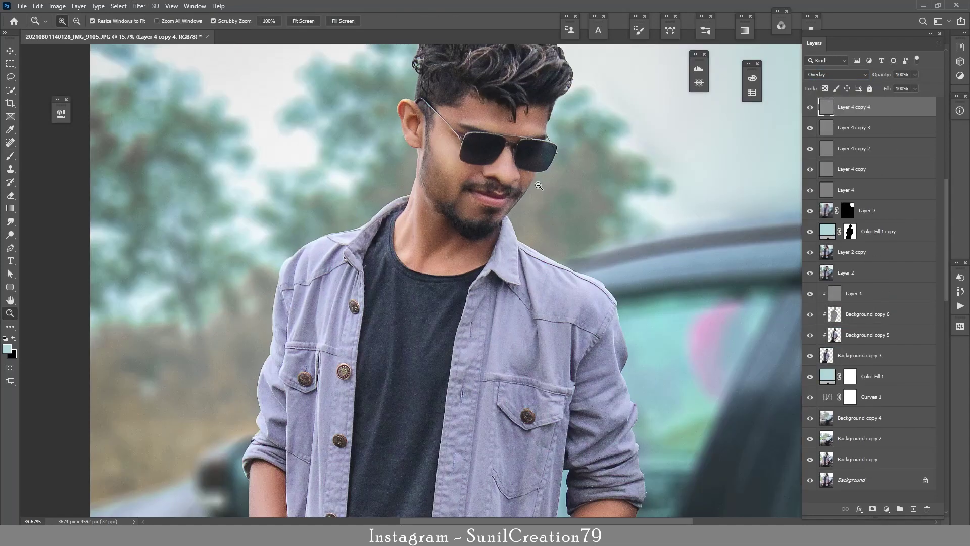
shift+click(854, 195)
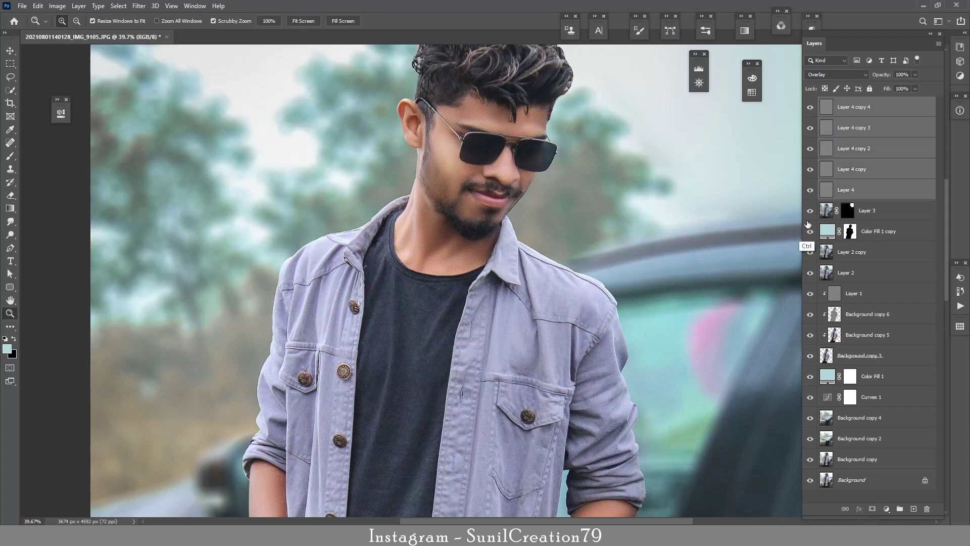
key(ctrl+g)
click(810, 104)
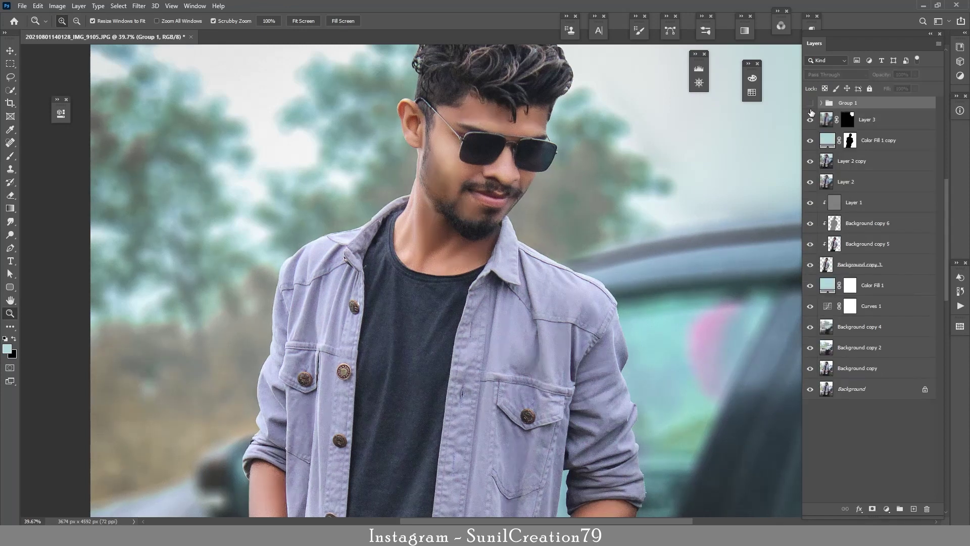
click(810, 104)
Collect all edit layers into Group 2 and hide it to compare before and after.
key(ctrl+0)
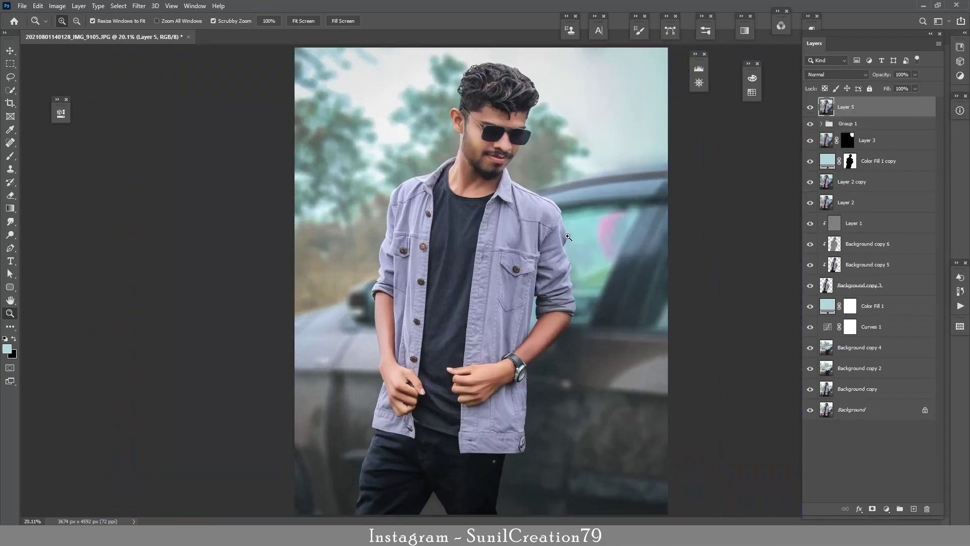
key(ctrl+g)
click(810, 123)
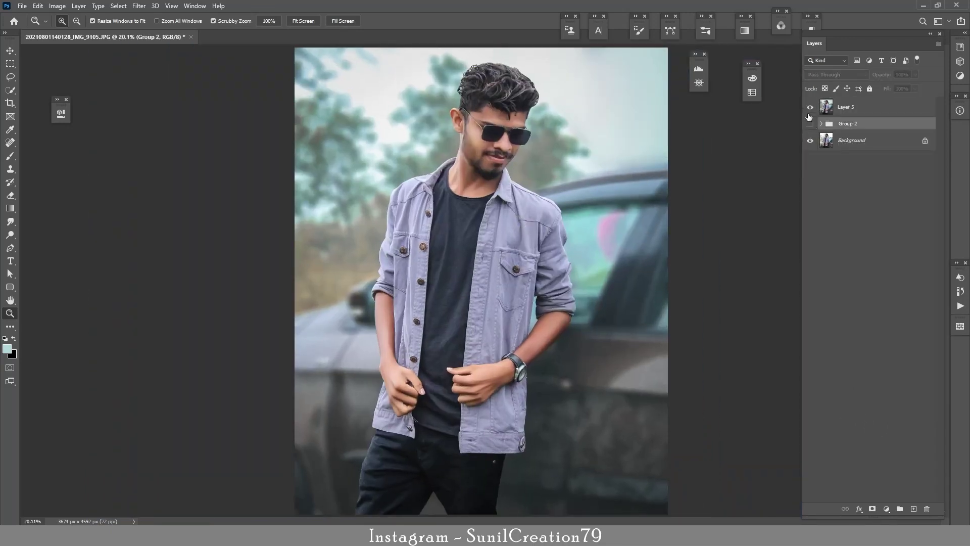